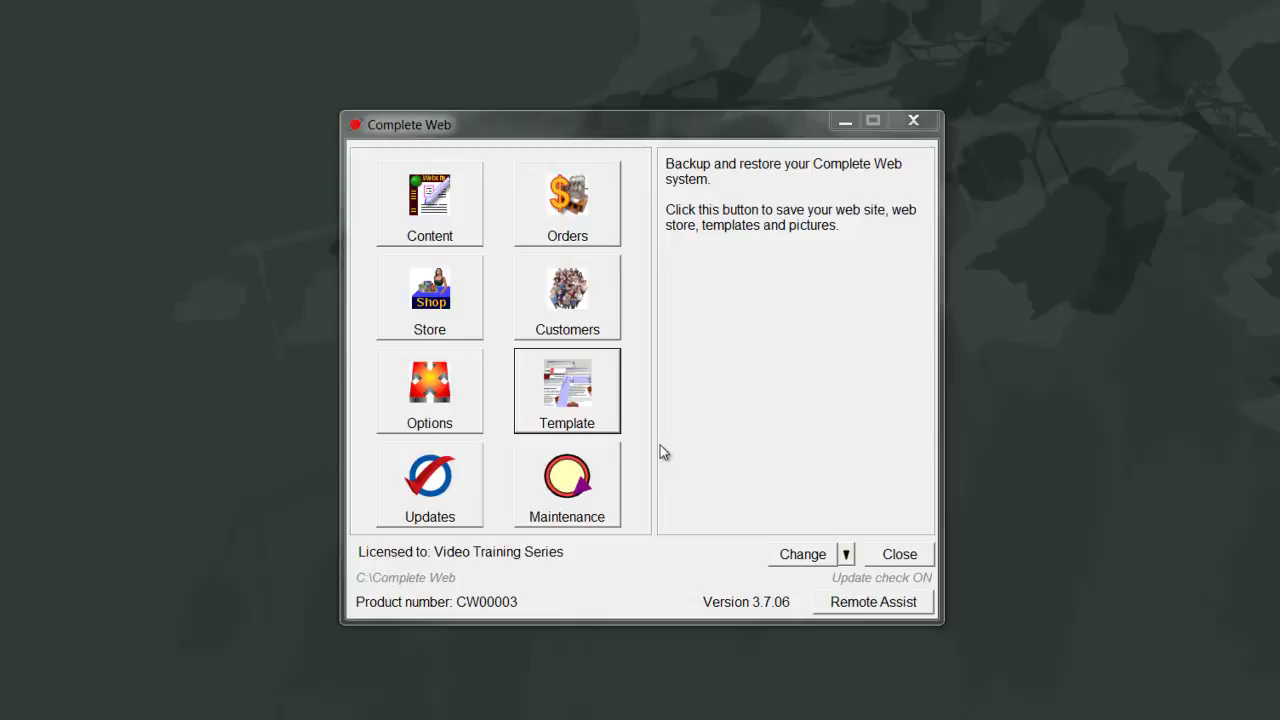
Open the template editor and bring up the general Top Menus options in the style preview.
left_click(587, 400)
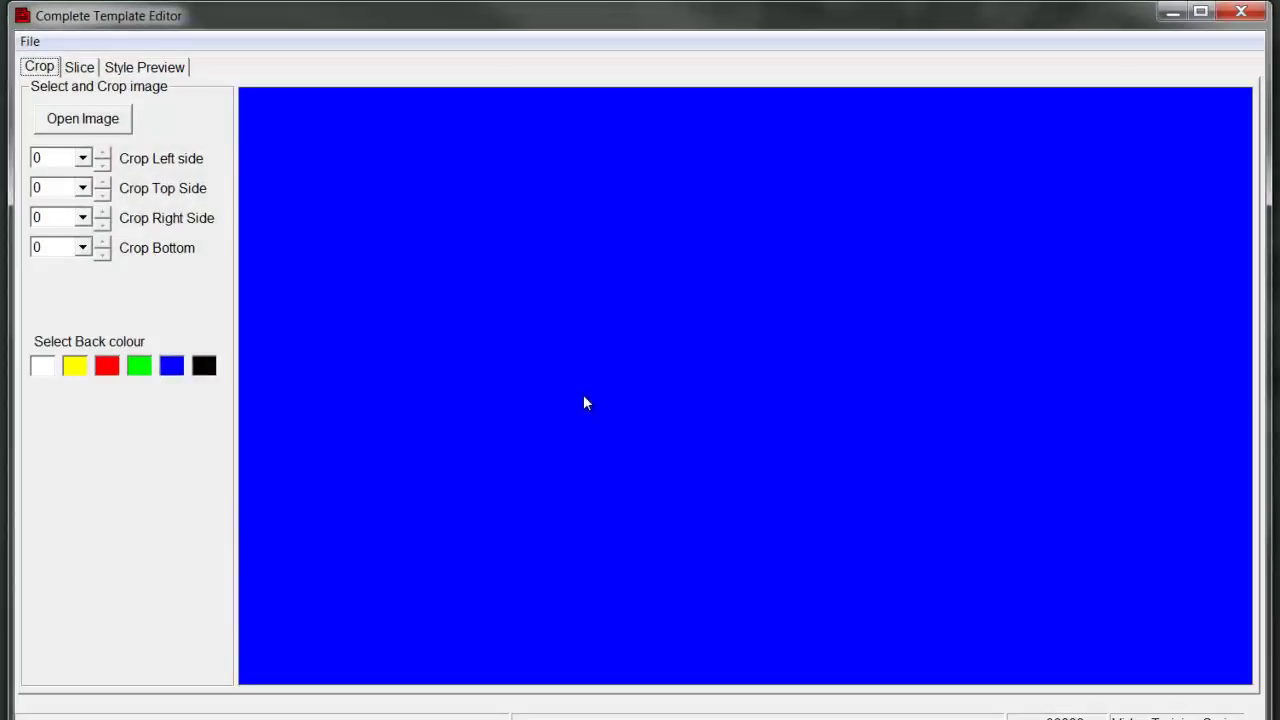
left_click(166, 70)
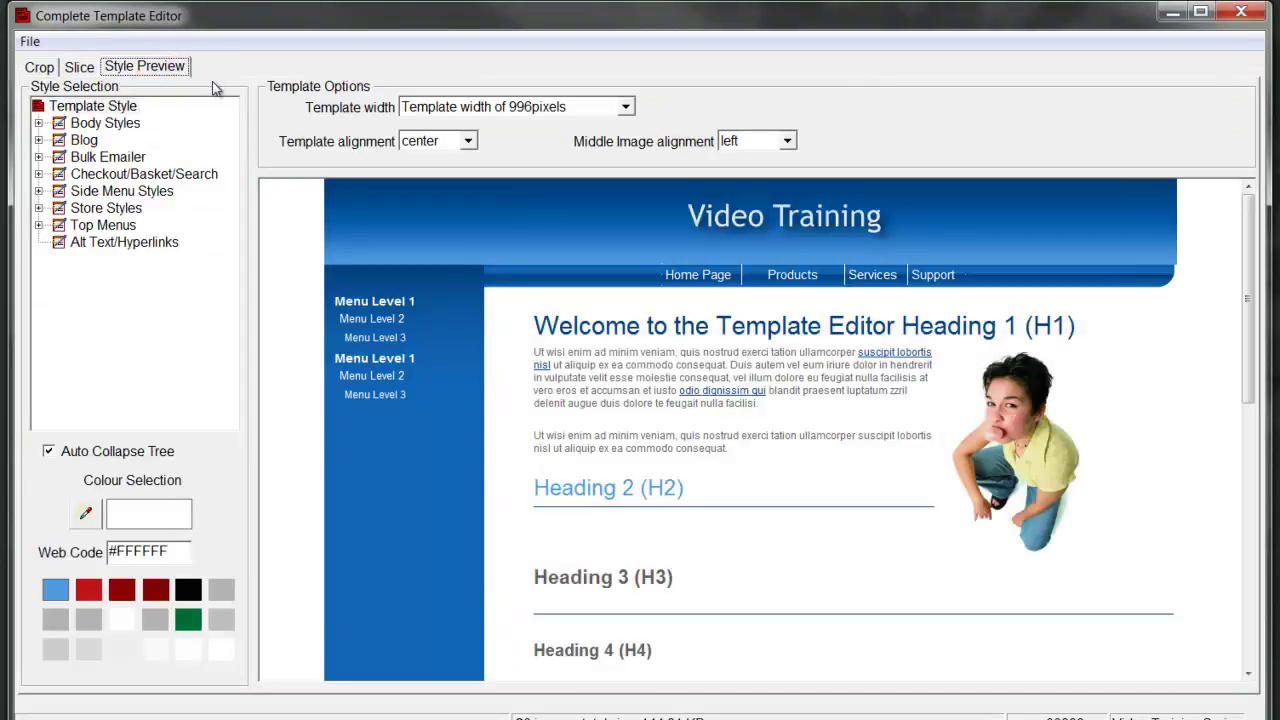
left_click(103, 228)
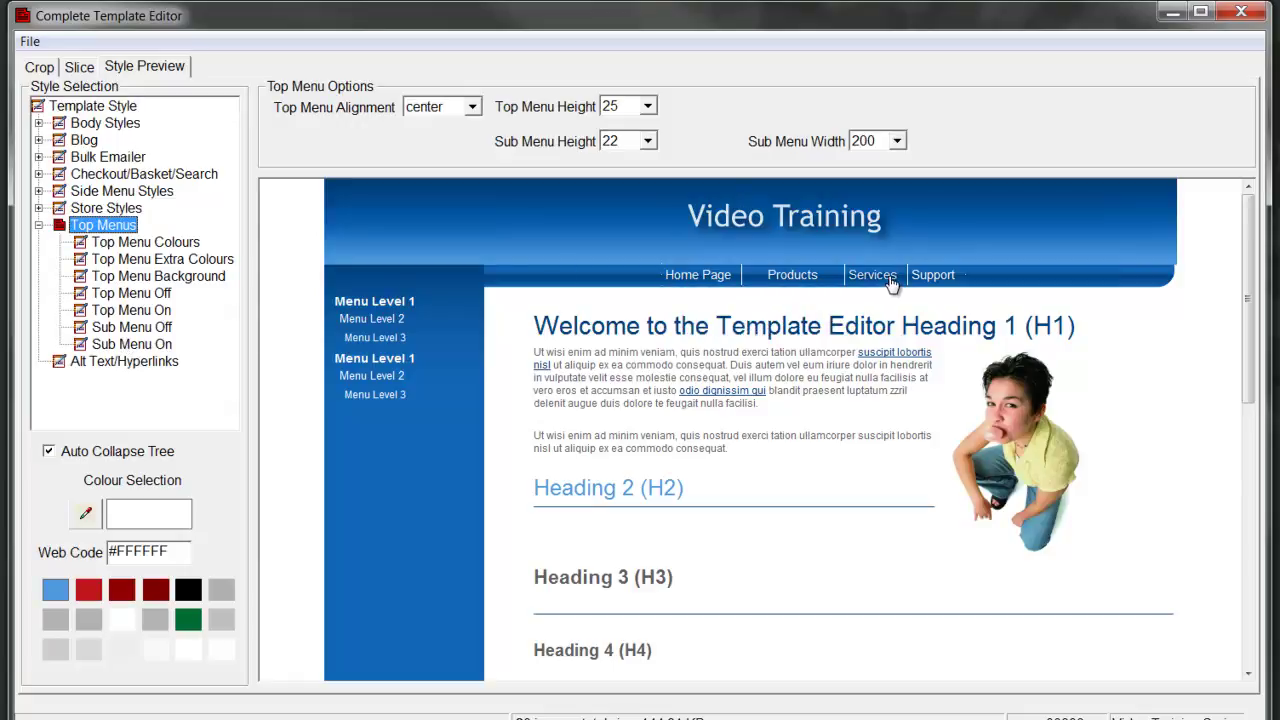
mouse_move(704, 287)
Try left and right alignment for the top menu, and return the alignment to center.
left_click(472, 107)
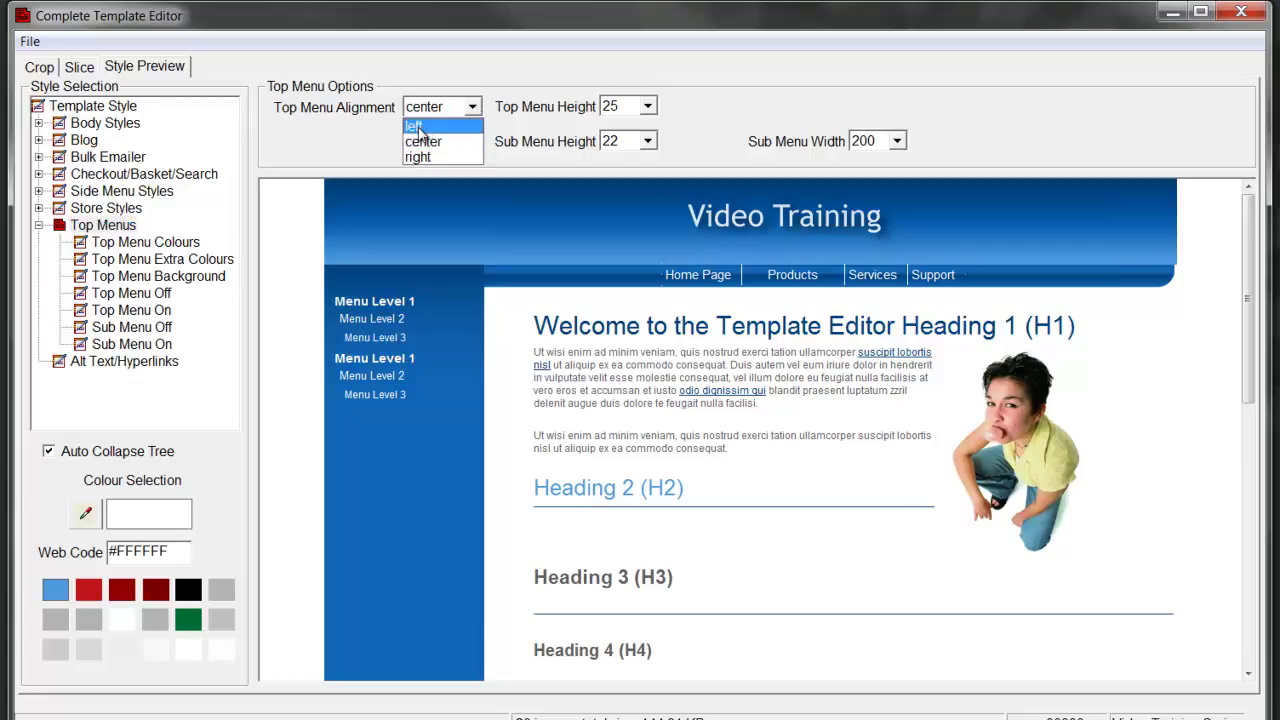
left_click(414, 128)
mouse_move(813, 281)
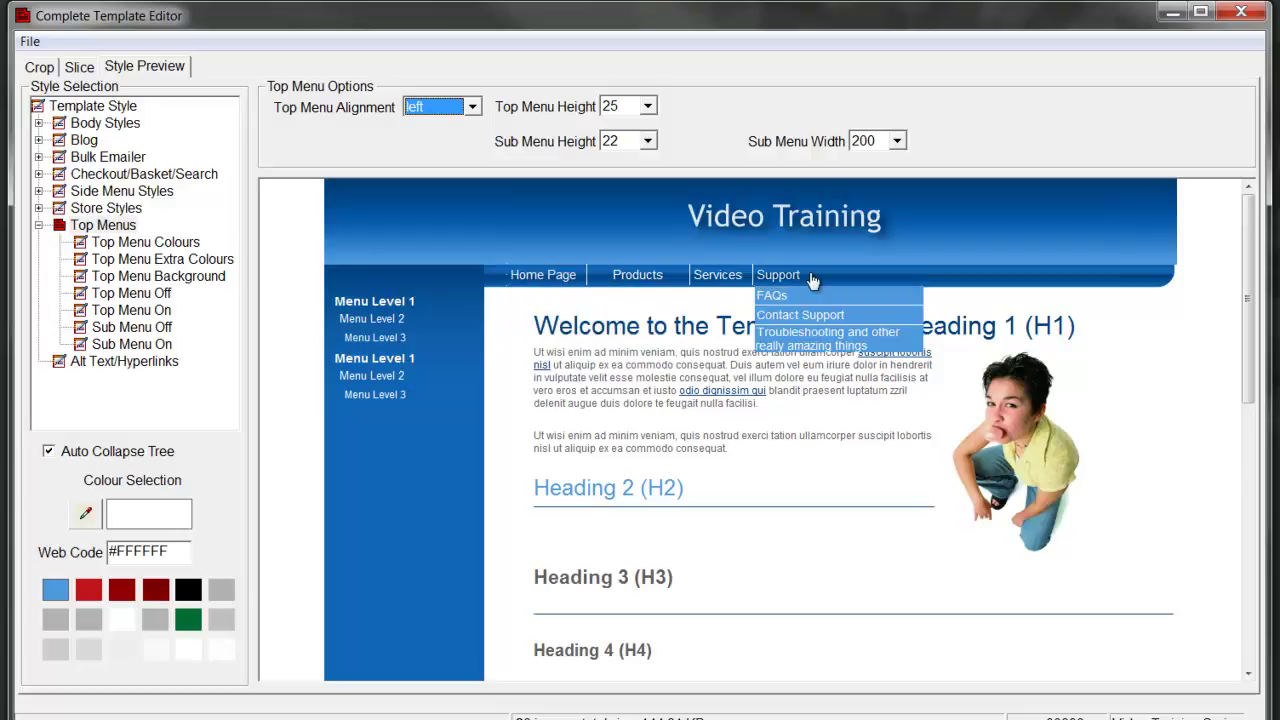
left_click(472, 107)
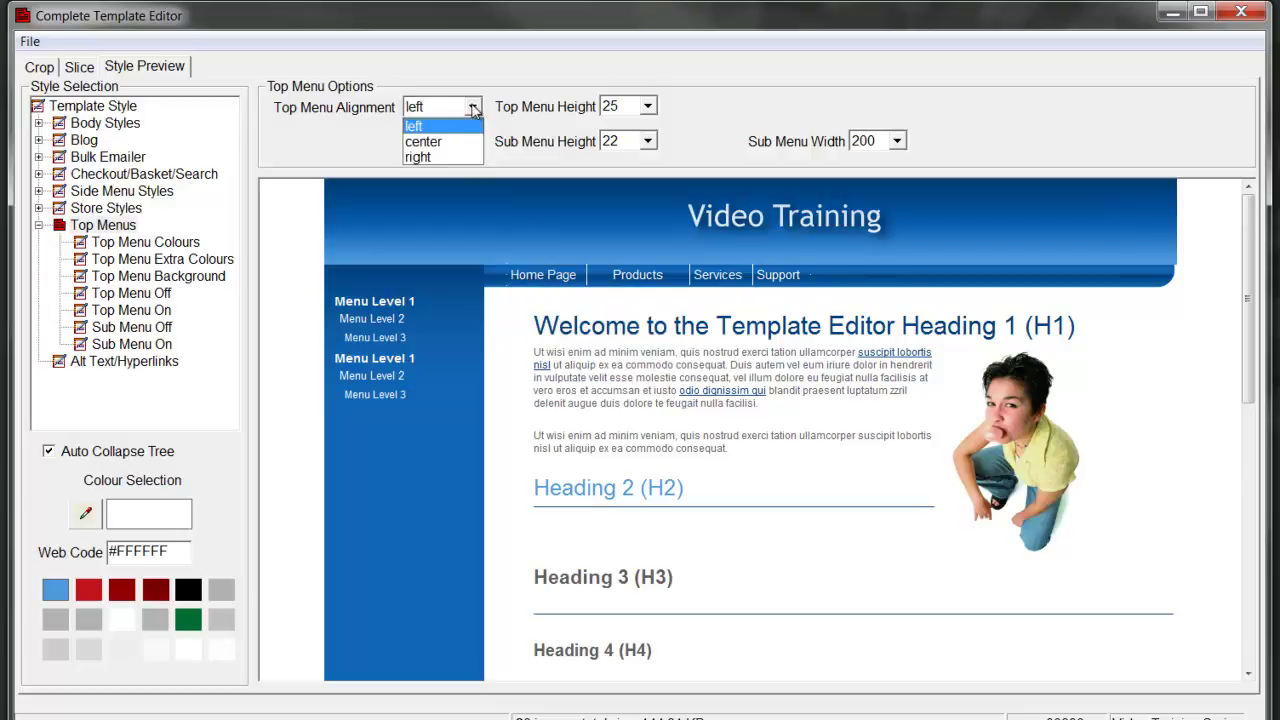
left_click(440, 158)
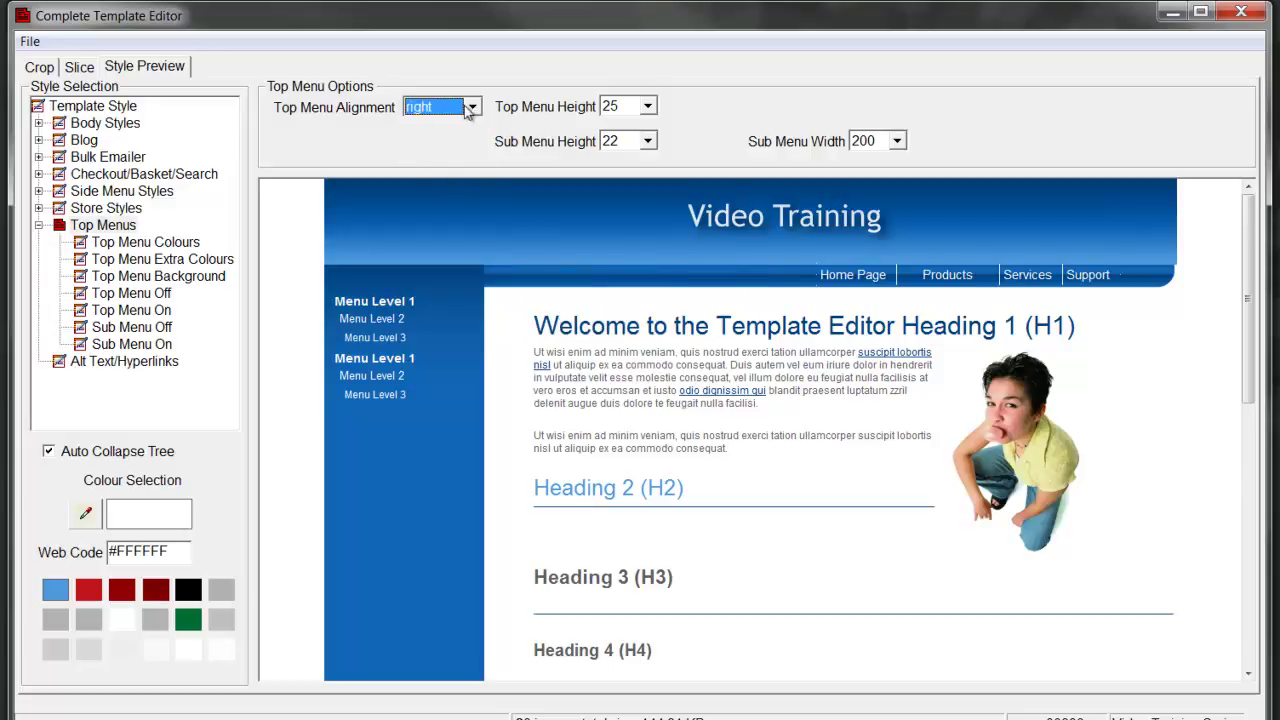
left_click(462, 109)
left_click(428, 143)
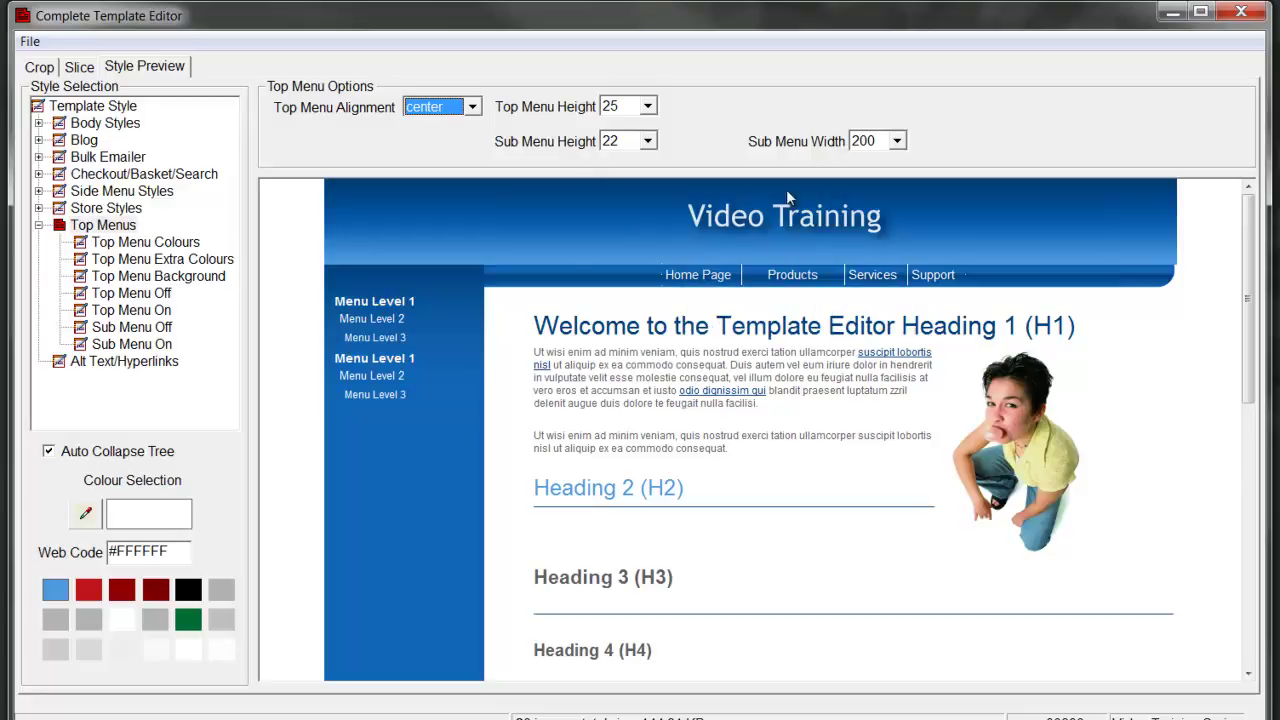
Try a top menu height of 50 and set the height back to 25.
left_click(648, 106)
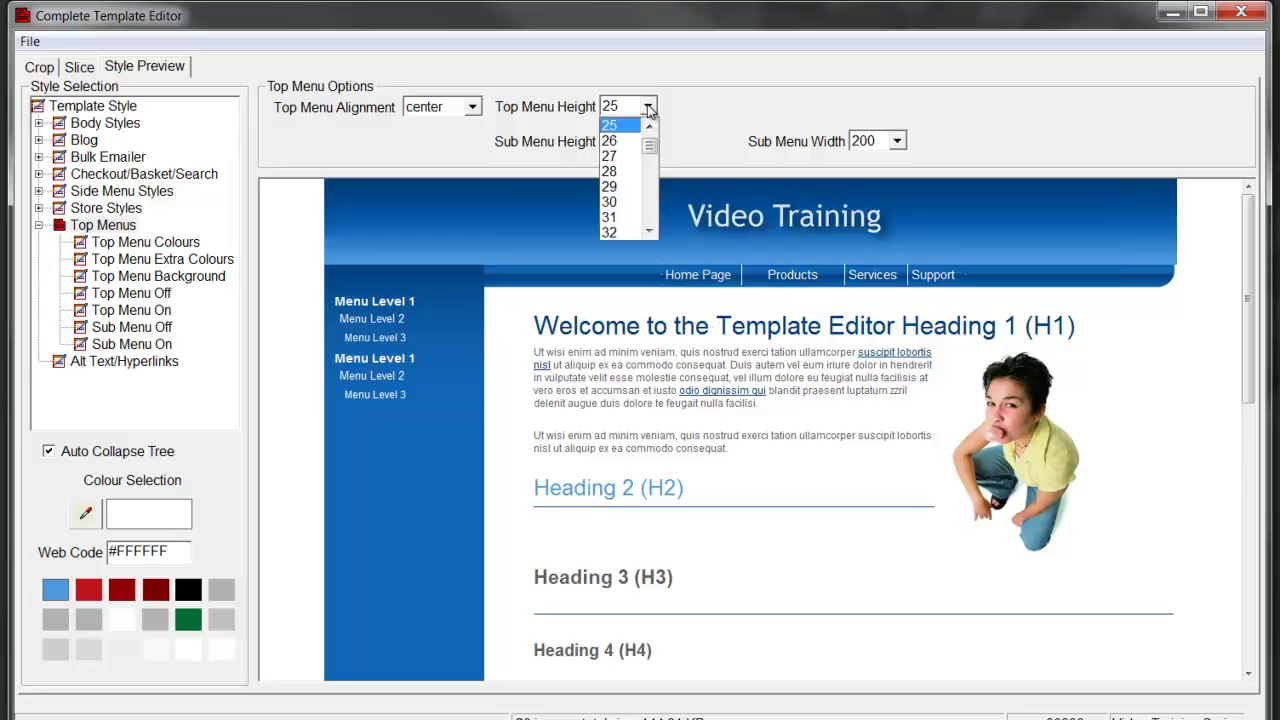
left_click_drag(649, 145, 648, 151)
left_click(617, 157)
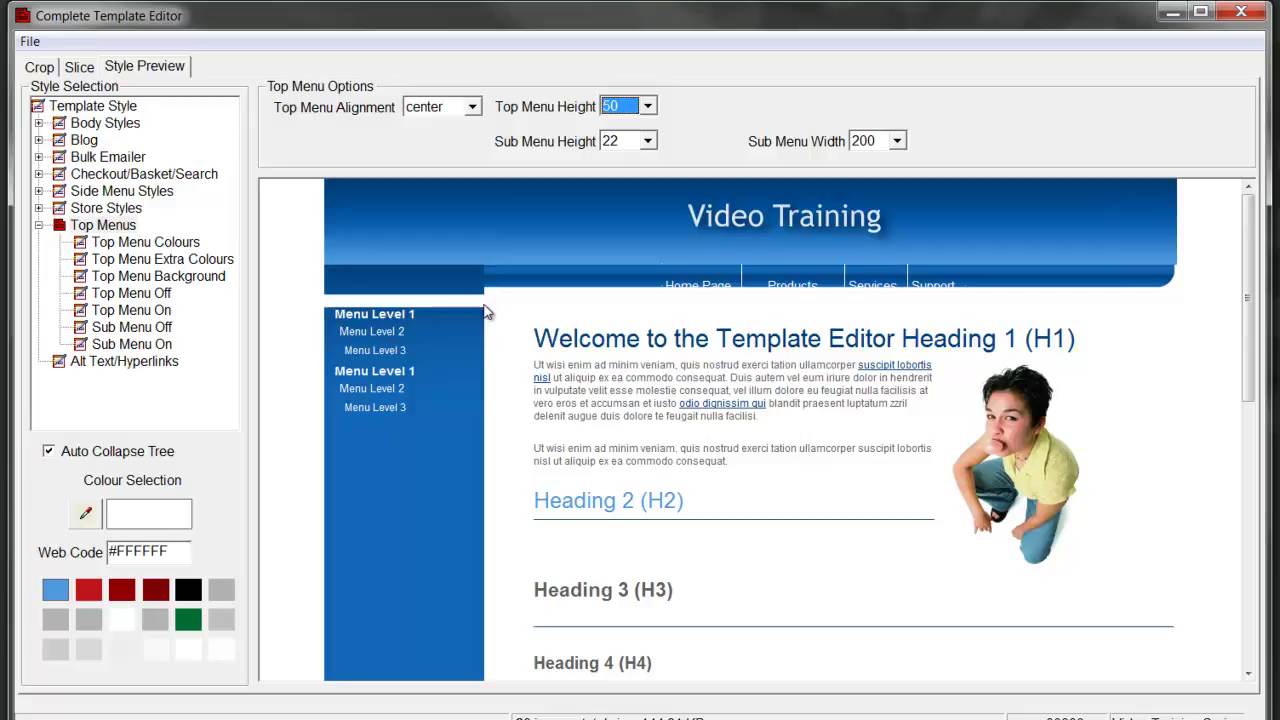
left_click(647, 106)
left_click_drag(652, 150, 651, 147)
left_click(622, 141)
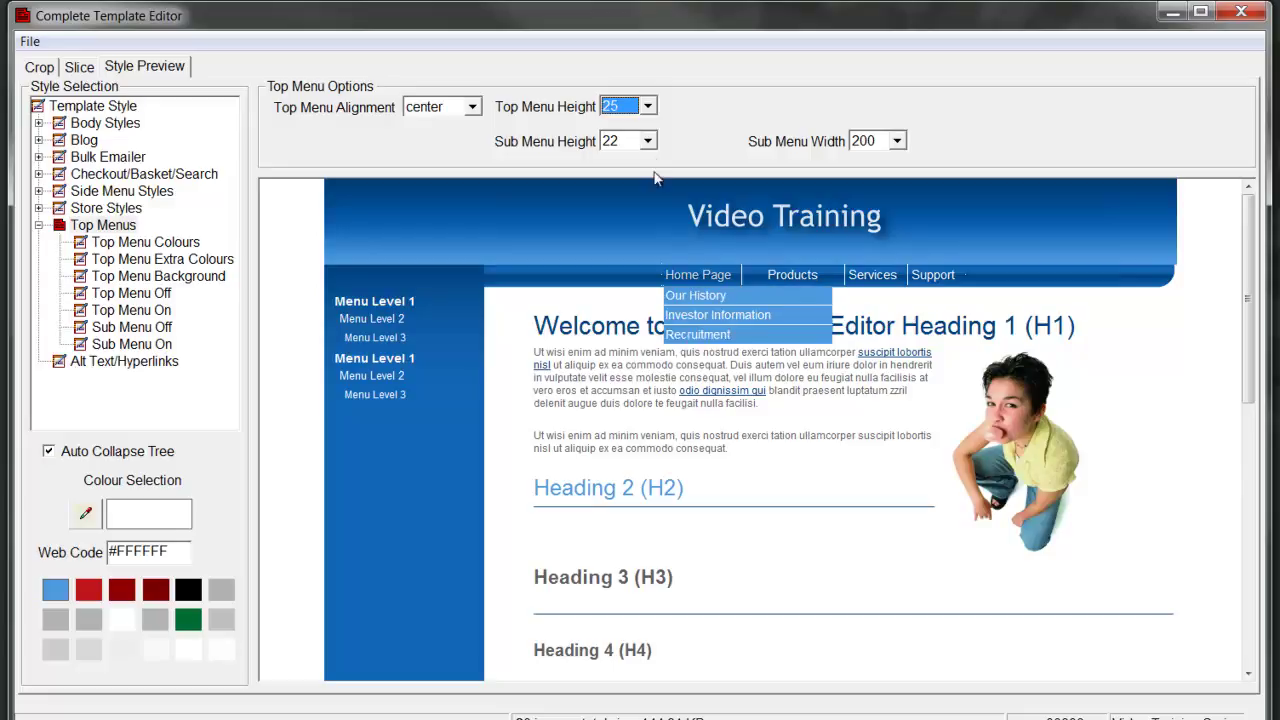
Set the sub menu height to 39 and preview the Home Page sub menu.
left_click(648, 141)
left_click(650, 266)
left_click(650, 266)
left_click(650, 266)
left_click(650, 266)
left_click(620, 267)
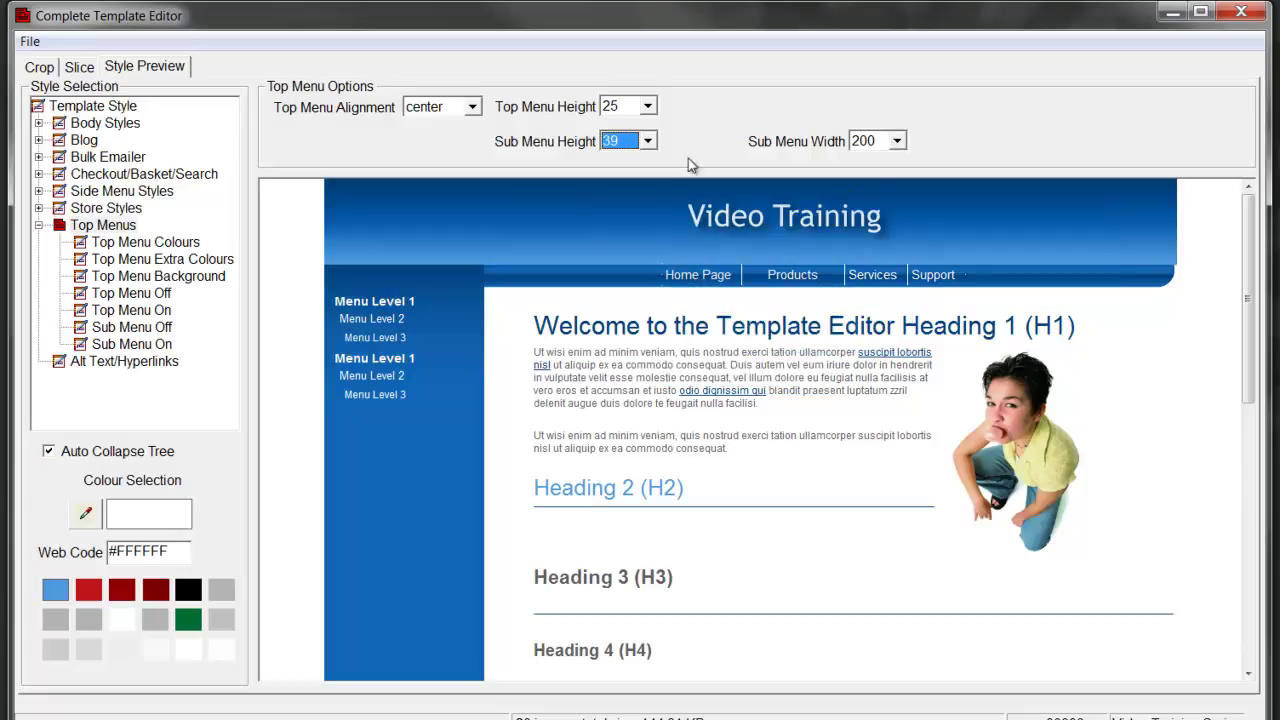
mouse_move(734, 280)
Set the sub menu width to 250 and preview the Home Page sub menu.
left_click(897, 143)
scroll(899, 245, "down", 11)
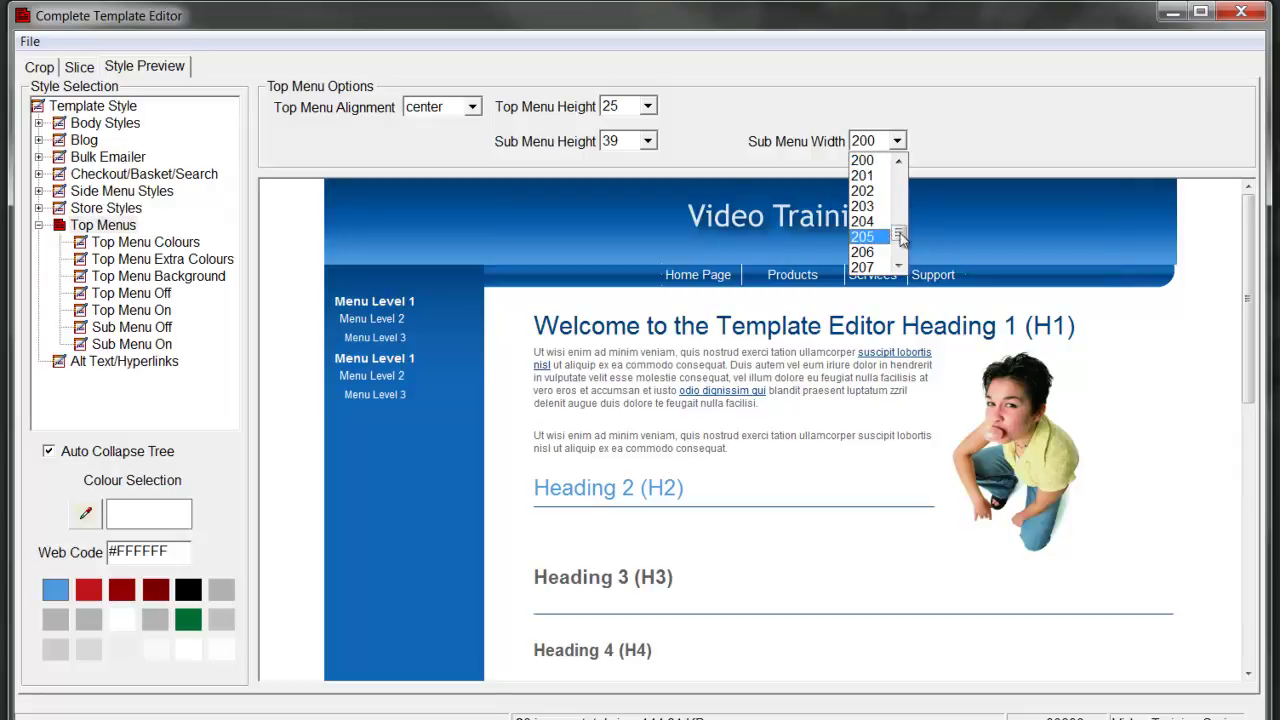
scroll(899, 248, "down", 3)
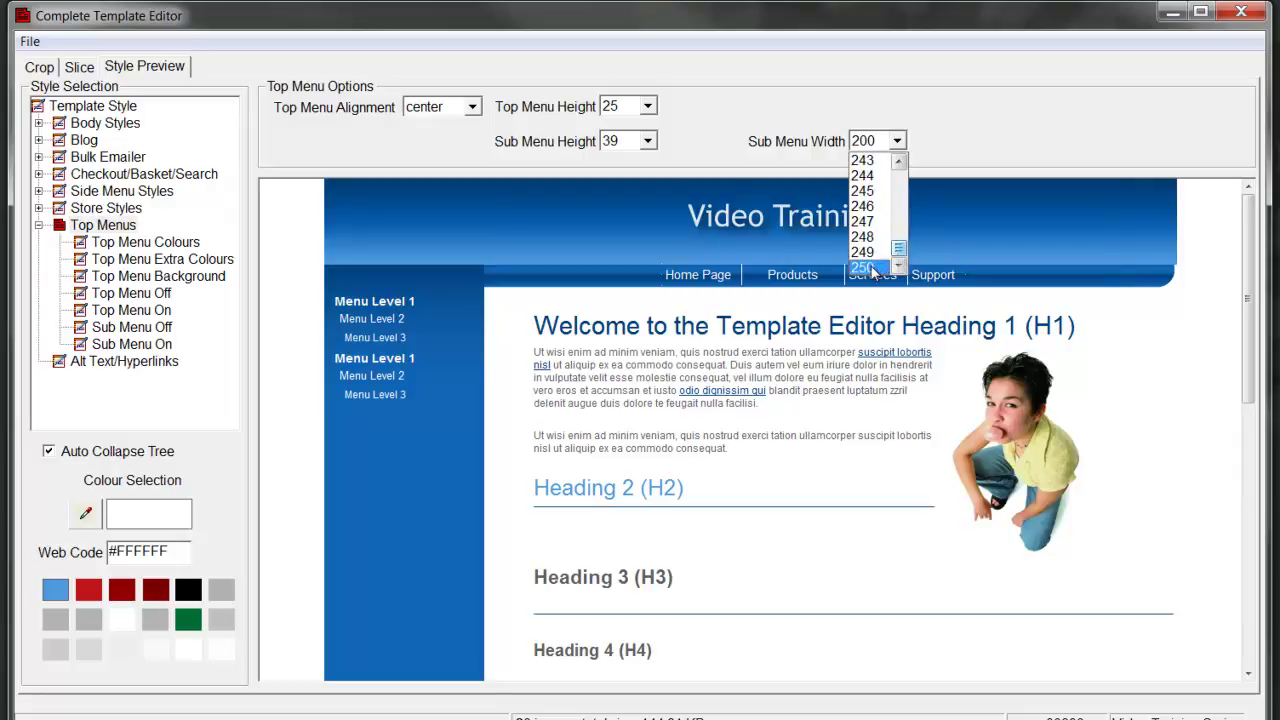
left_click(866, 268)
mouse_move(725, 280)
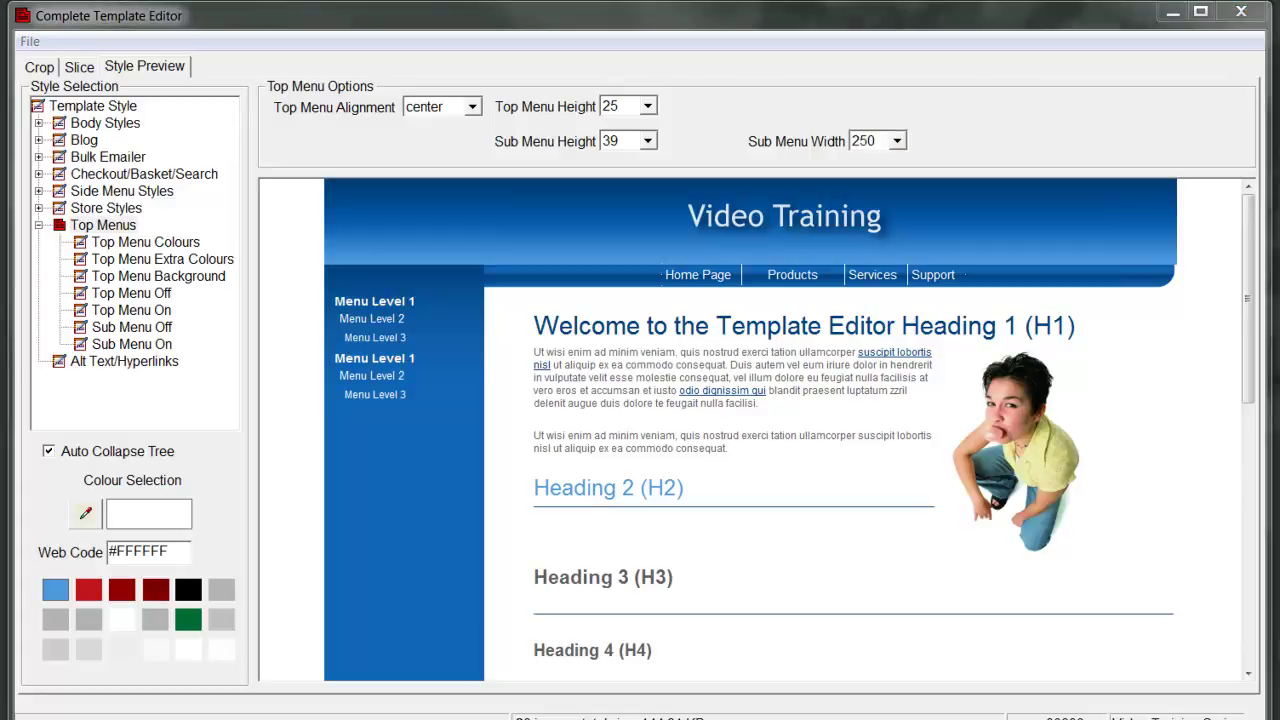
Return the sub menu width to 200.
left_click(898, 141)
left_click(899, 164)
left_click_drag(899, 164, 899, 164)
left_click_drag(900, 243, 900, 231)
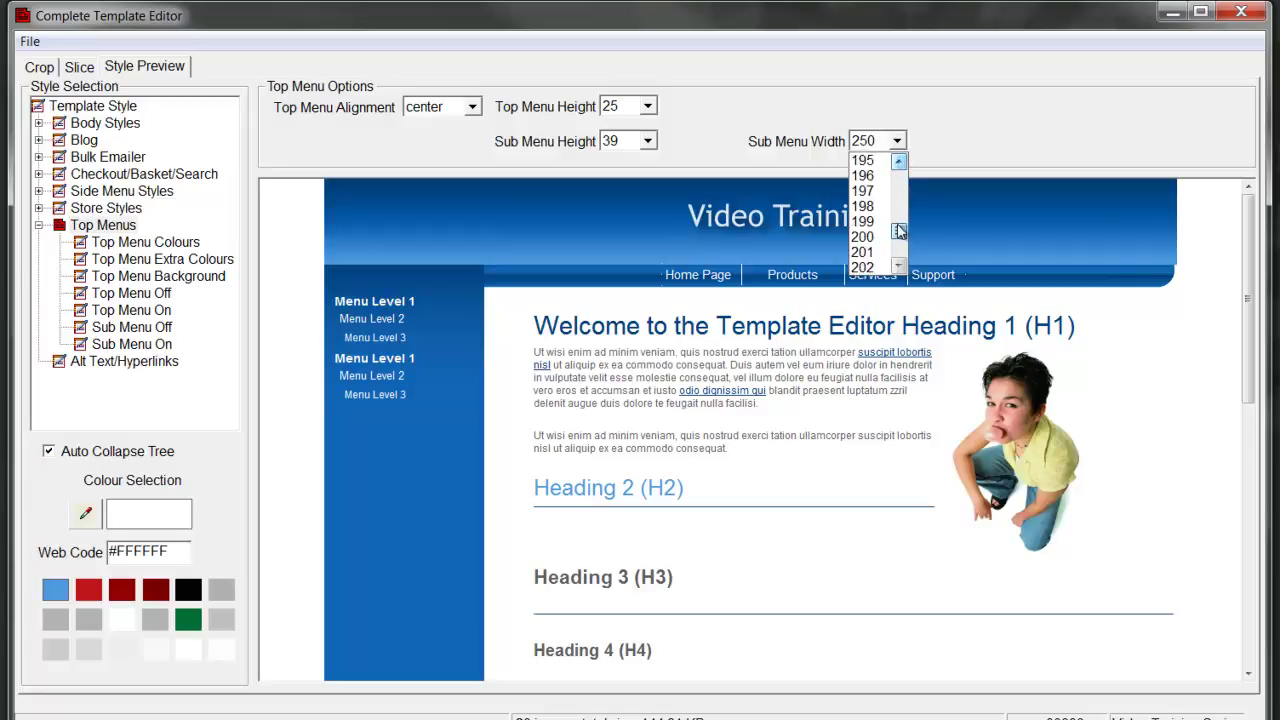
left_click(863, 236)
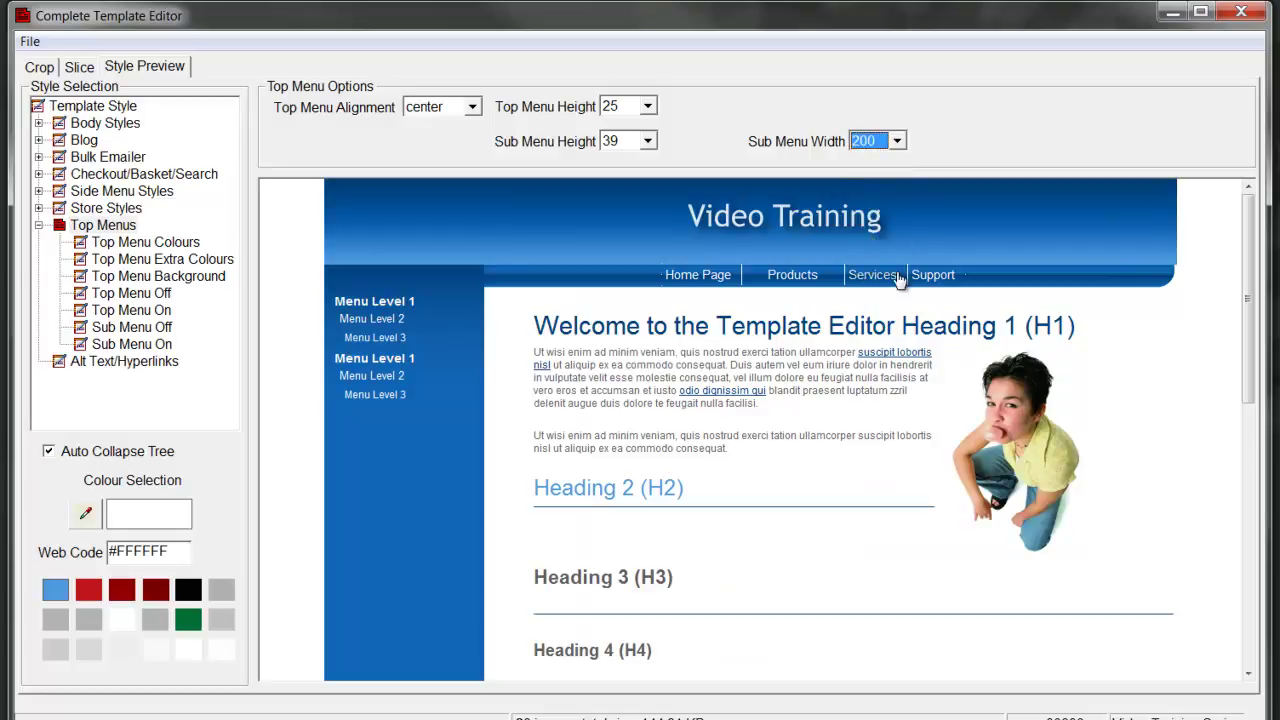
Set the sub menu height to 26 and check the Home Page sub menu in the preview.
left_click(647, 141)
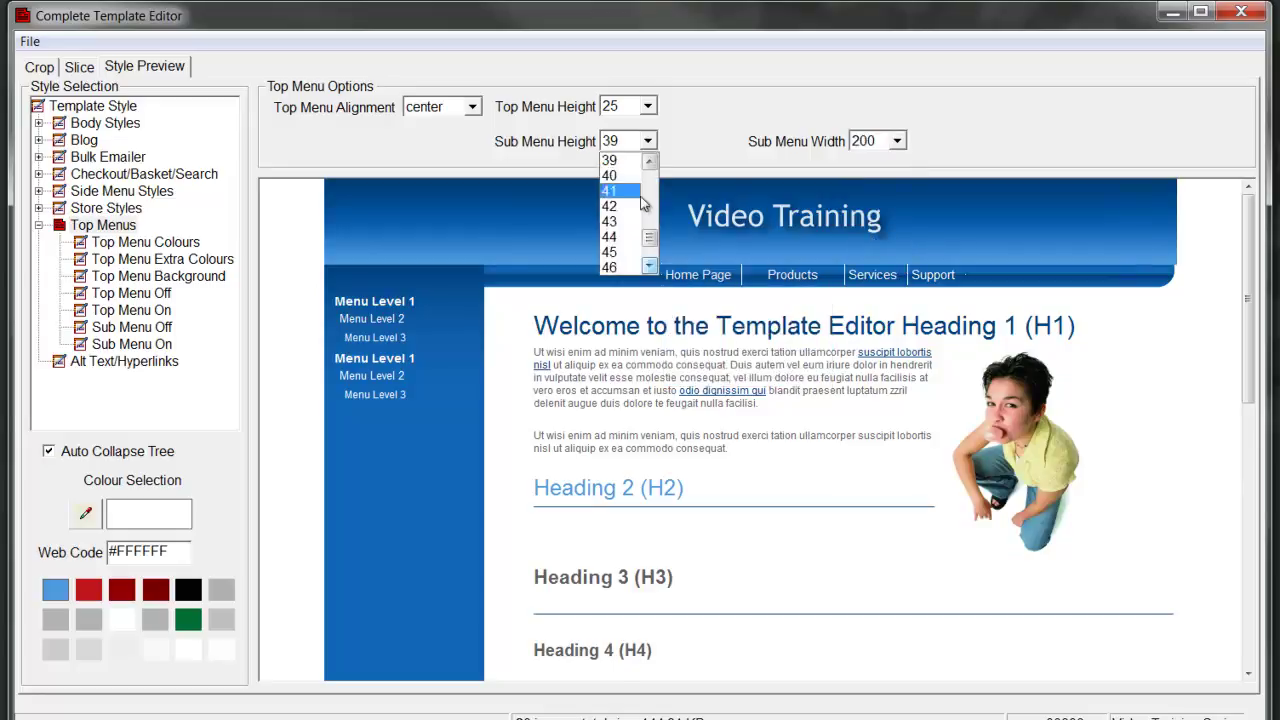
left_click_drag(650, 236, 650, 205)
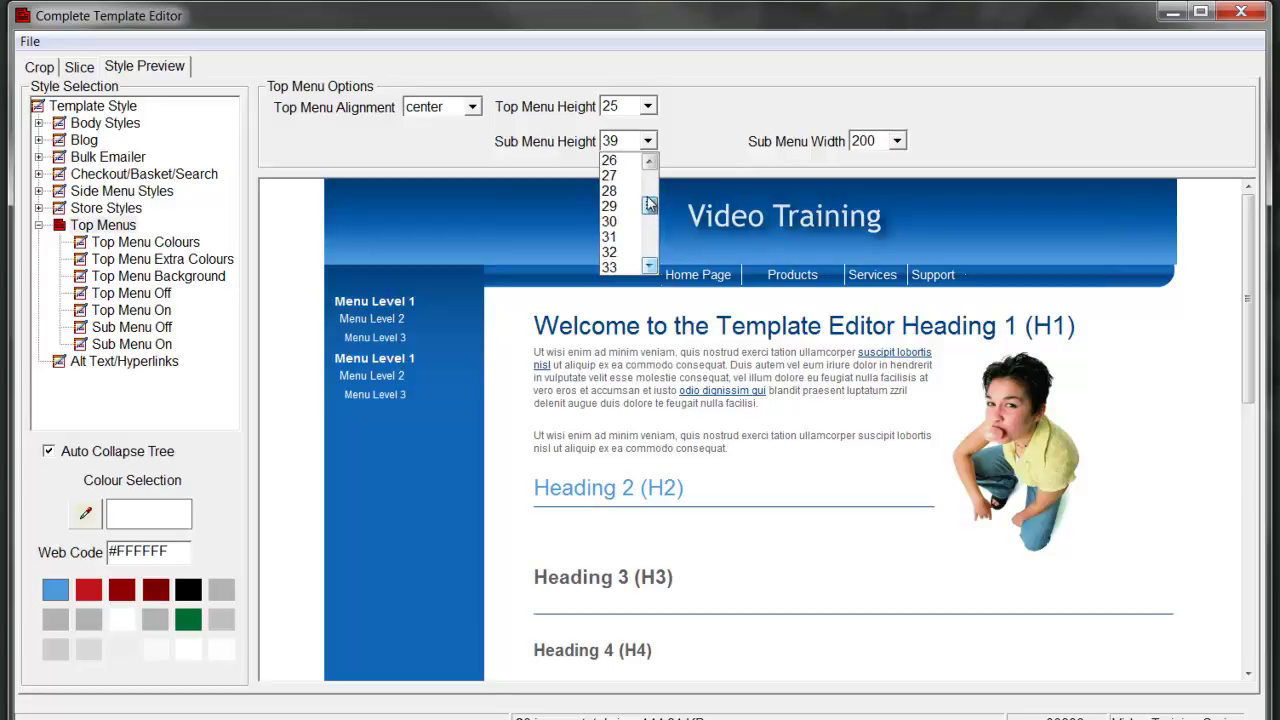
left_click(610, 160)
mouse_move(702, 283)
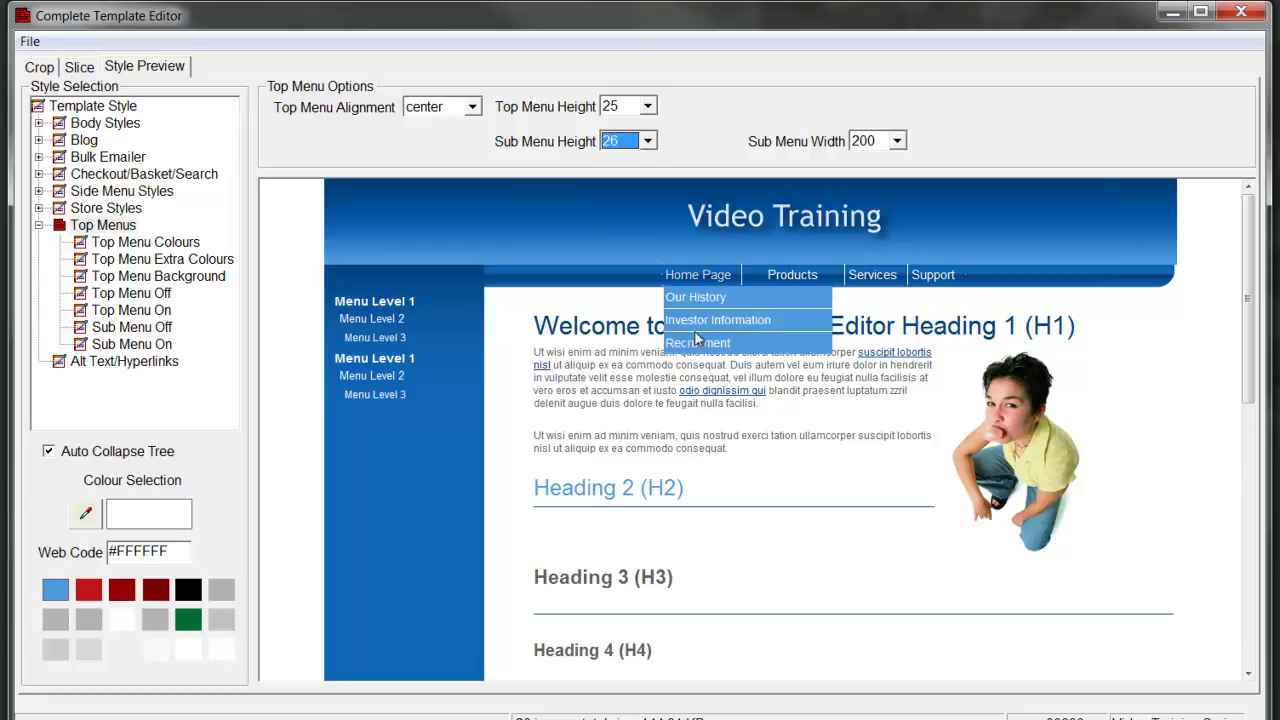
Open the Top Menu Colours options and preview the Home Page, Products and Support sub menus.
left_click(140, 242)
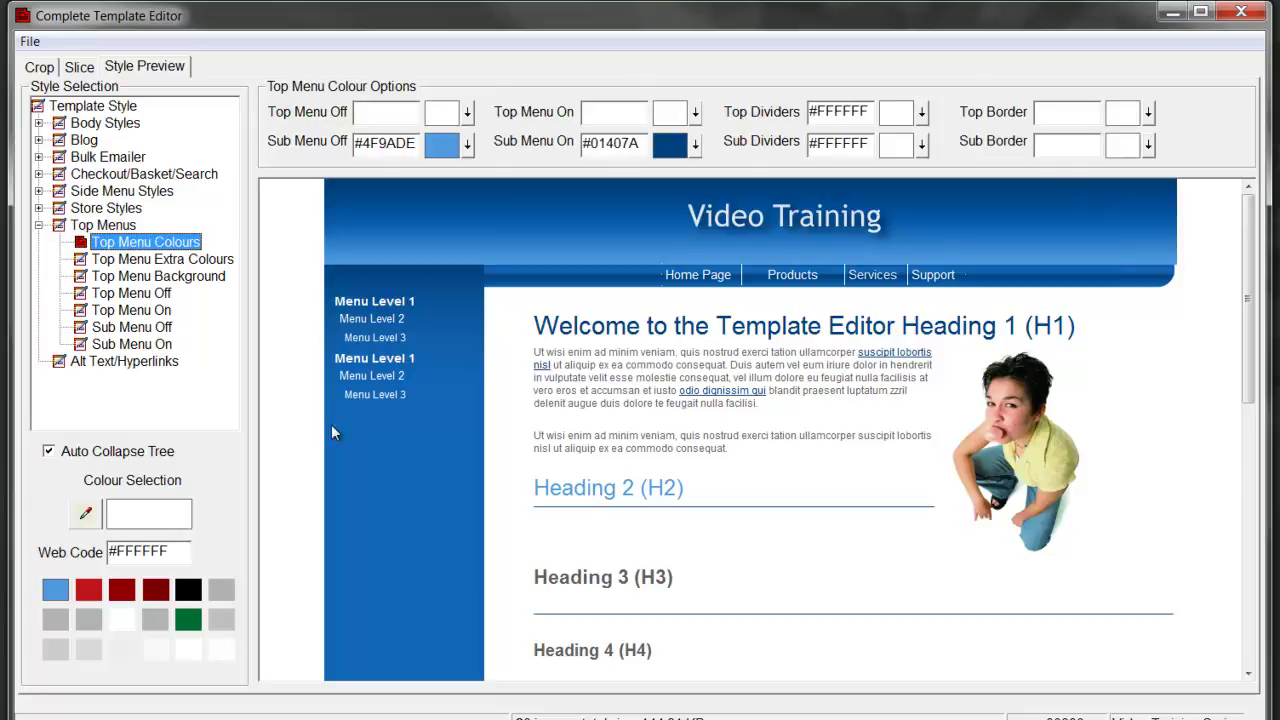
mouse_move(688, 280)
mouse_move(786, 281)
mouse_move(940, 280)
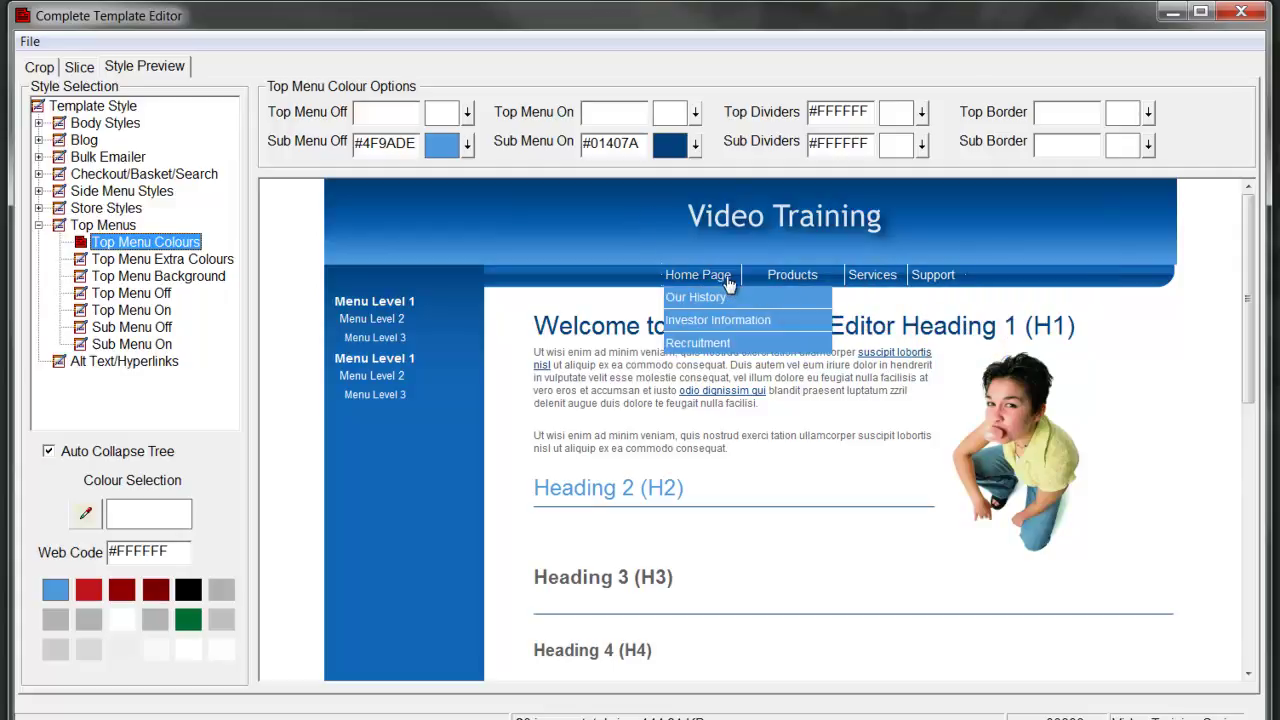
Try the red #BF171B as the Top Menu Off colour and clear that colour again.
left_click(467, 113)
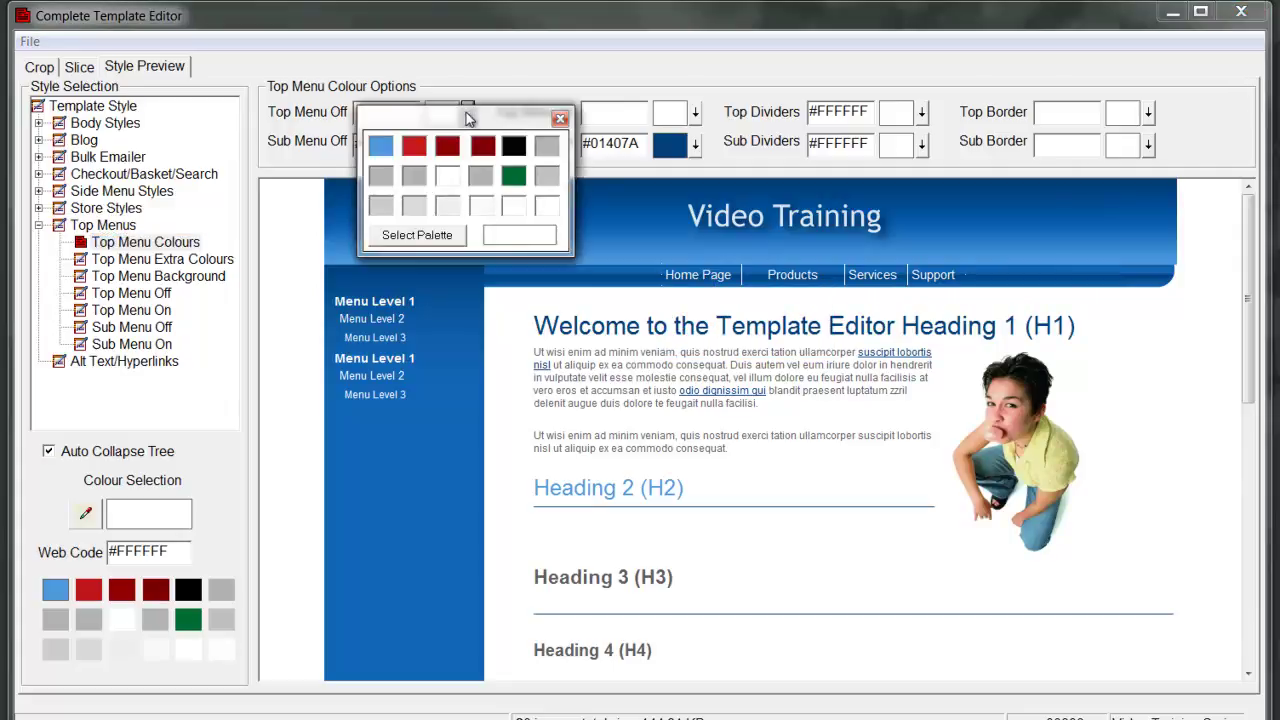
left_click(416, 147)
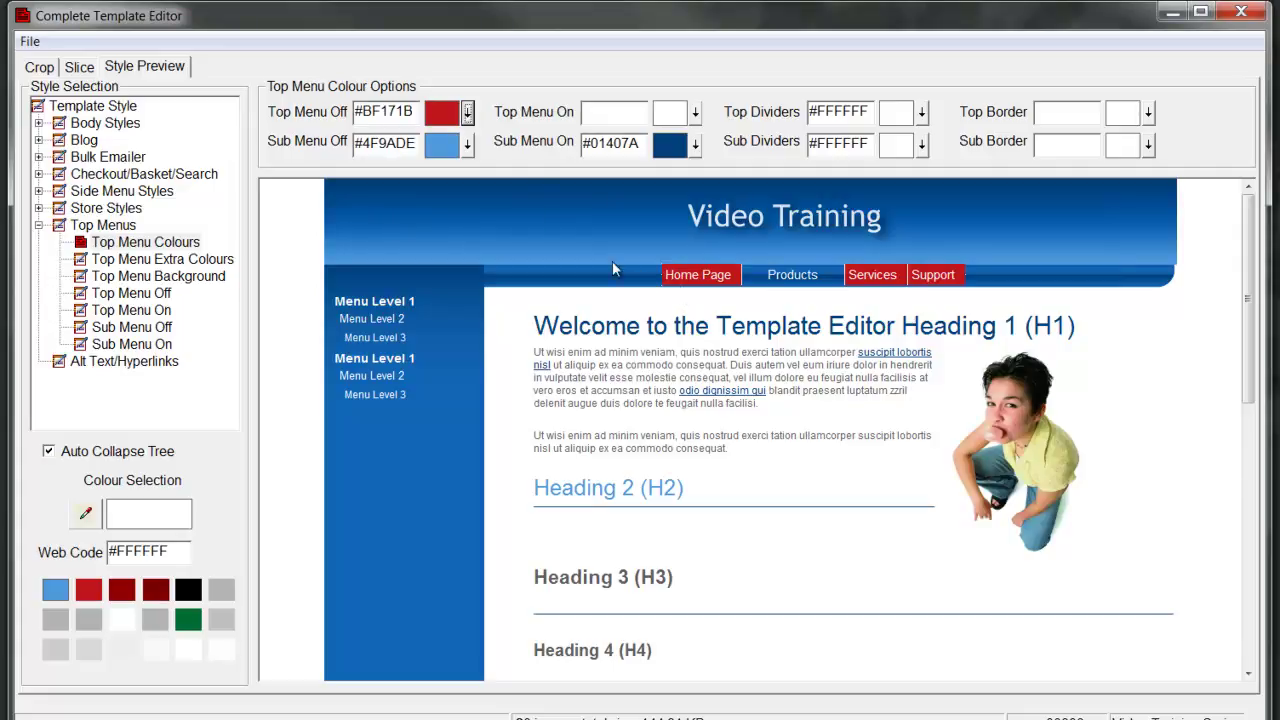
left_click(468, 117)
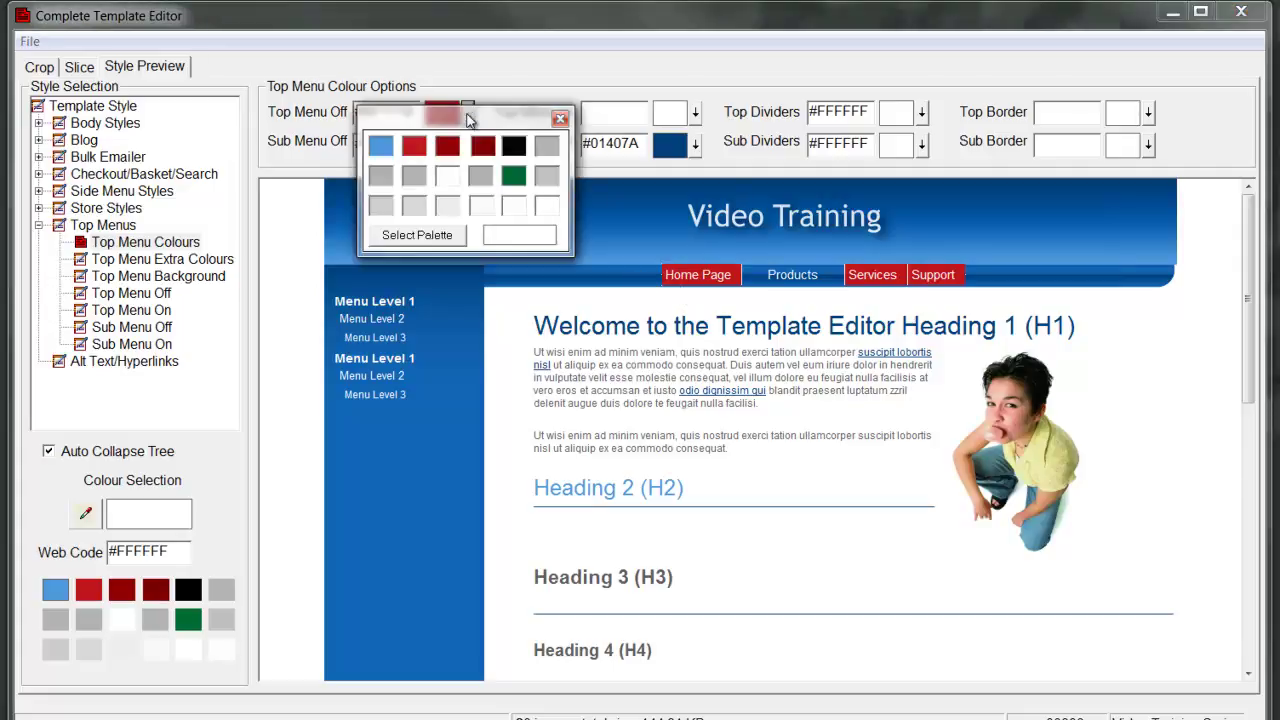
left_click(560, 118)
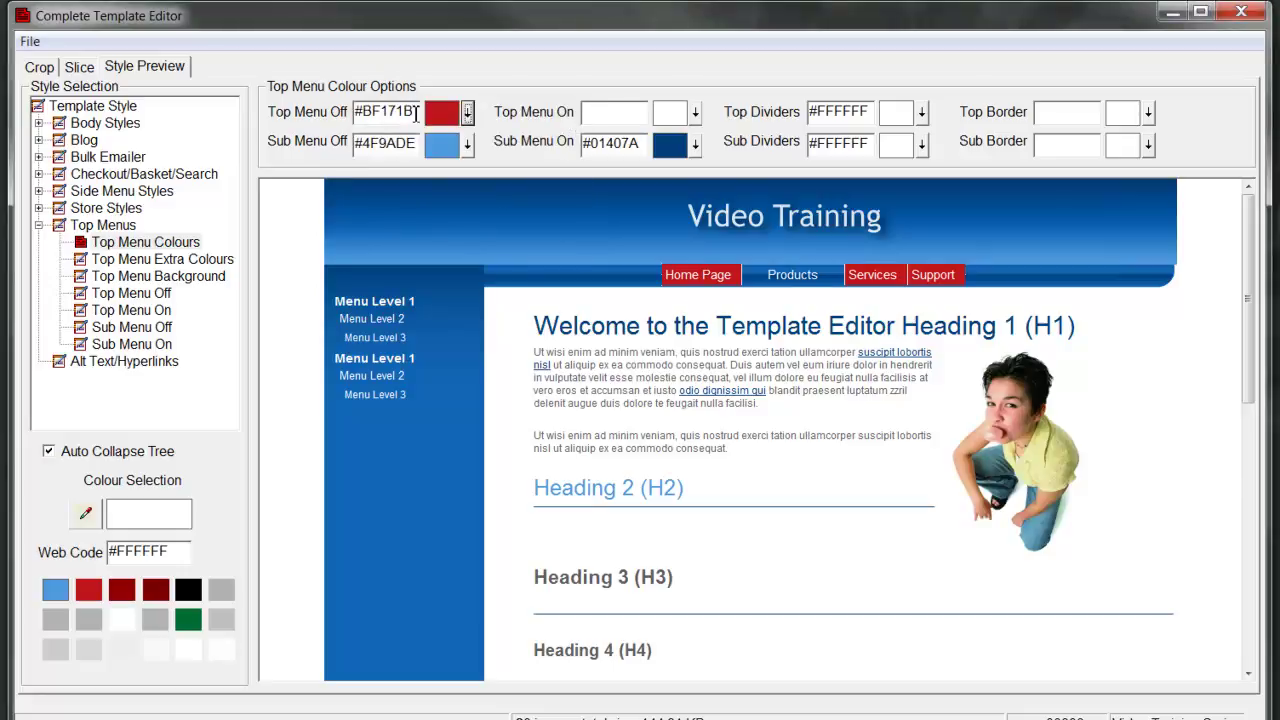
left_click_drag(416, 114, 298, 122)
key("Delete")
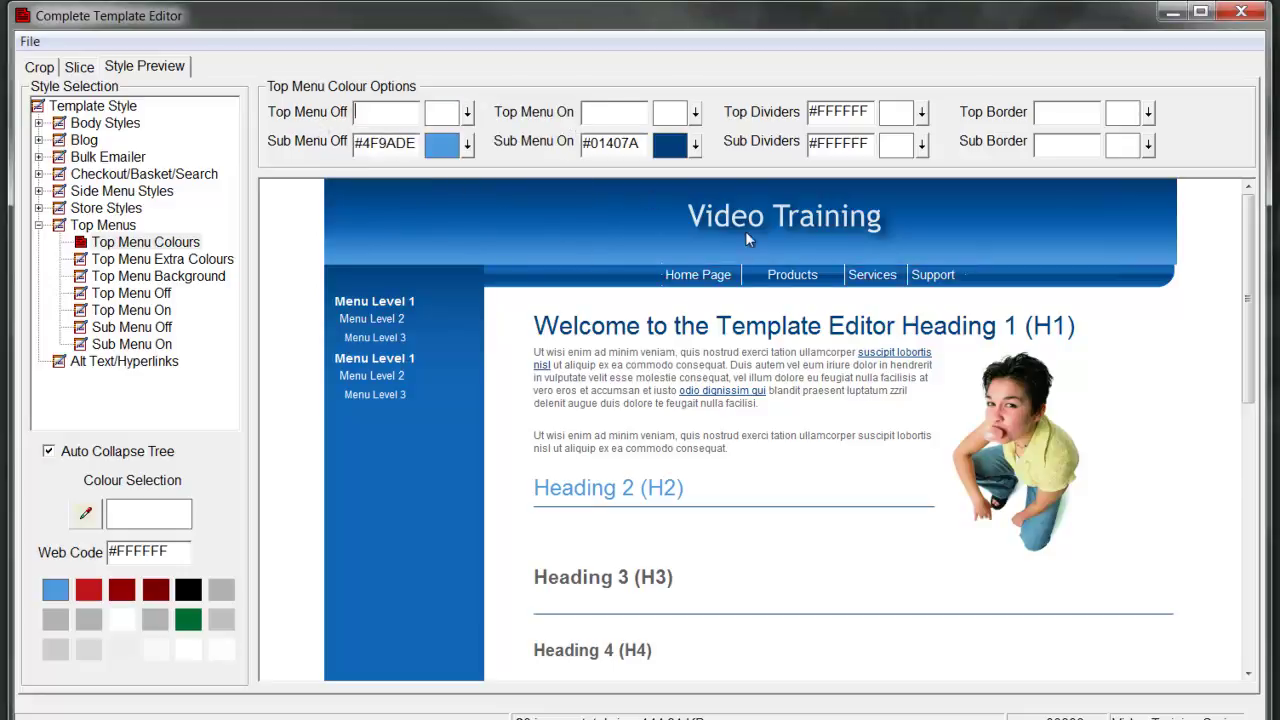
Try white #FFFFFF as the Top Border colour and clear that colour again.
mouse_move(751, 277)
left_click(1150, 116)
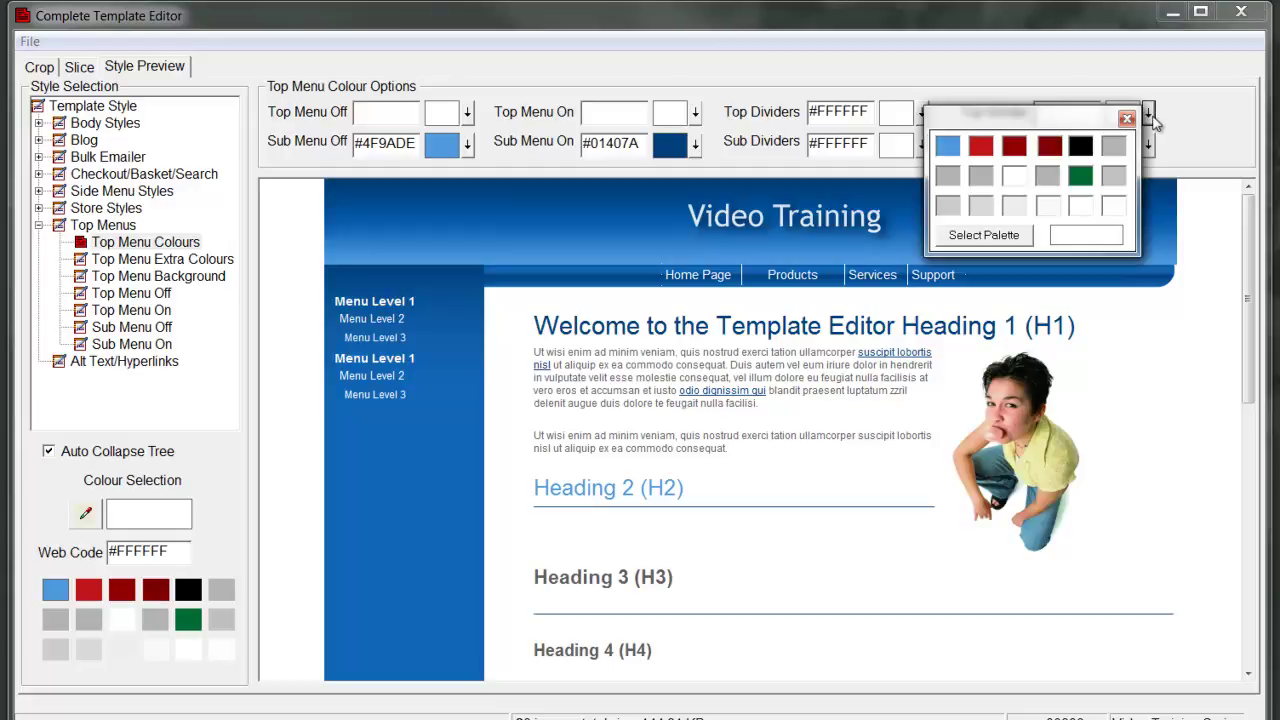
left_click(1118, 212)
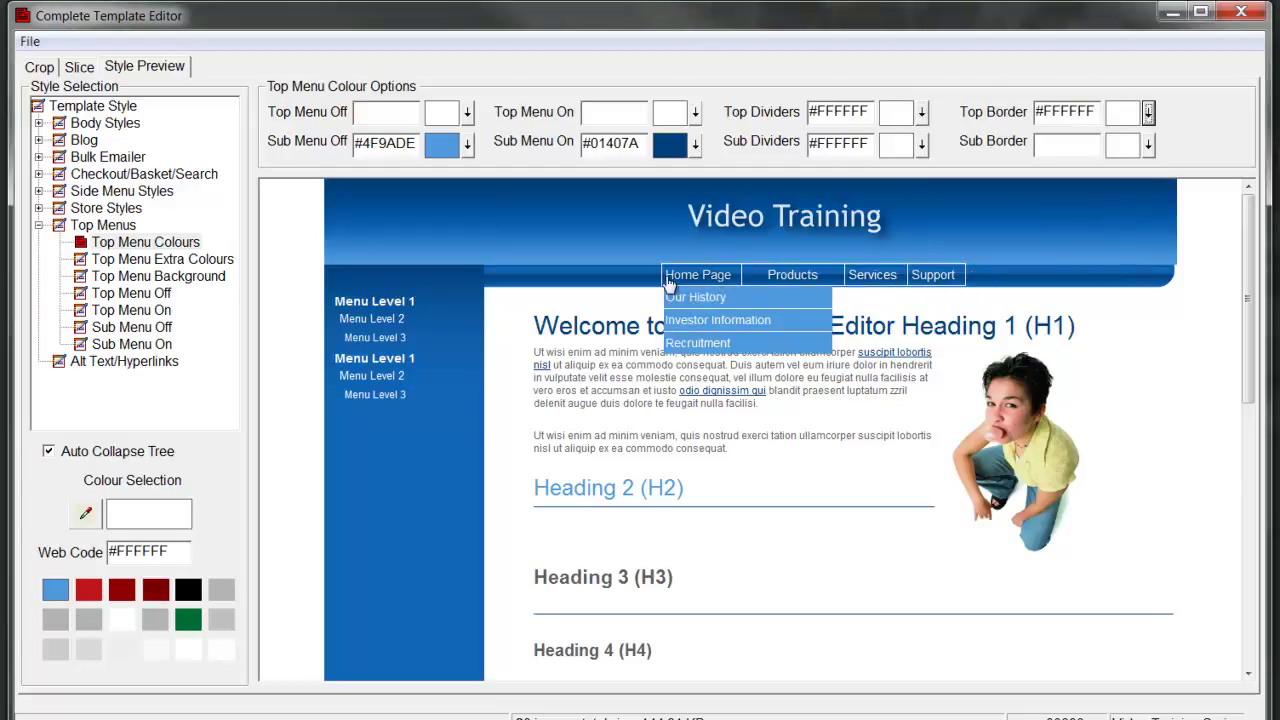
left_click_drag(1095, 112, 961, 113)
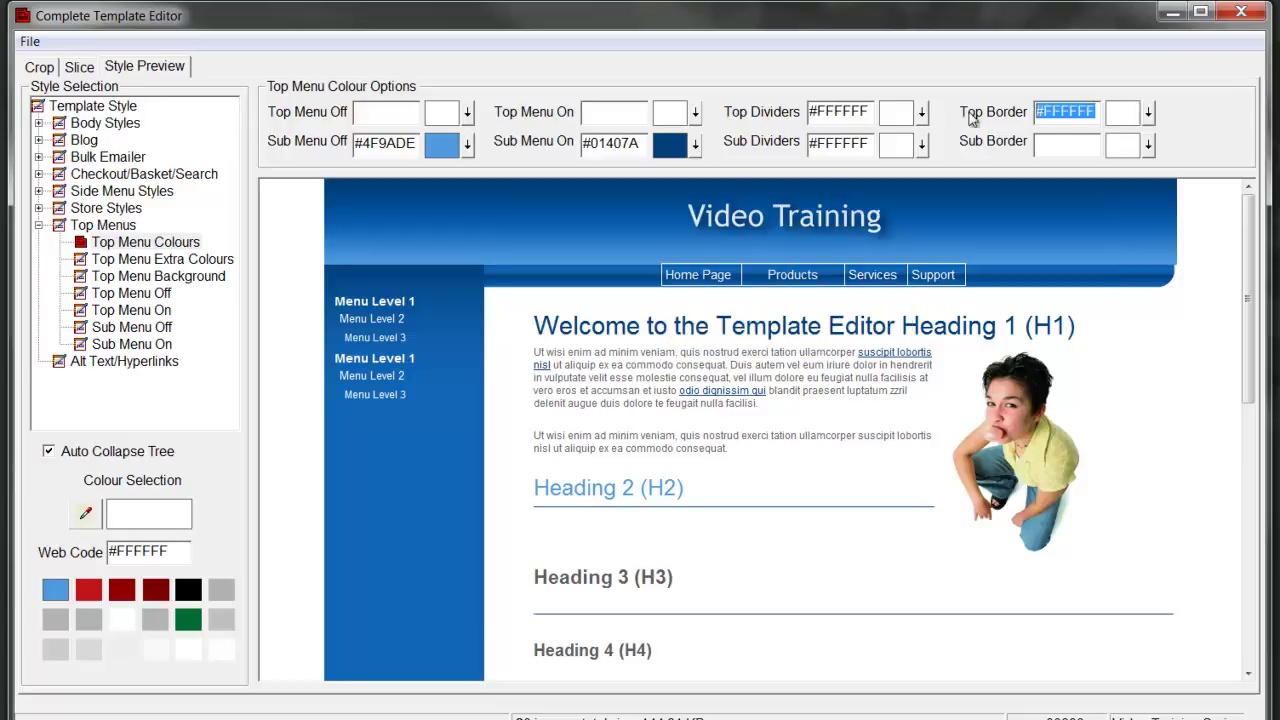
key("BackSpace")
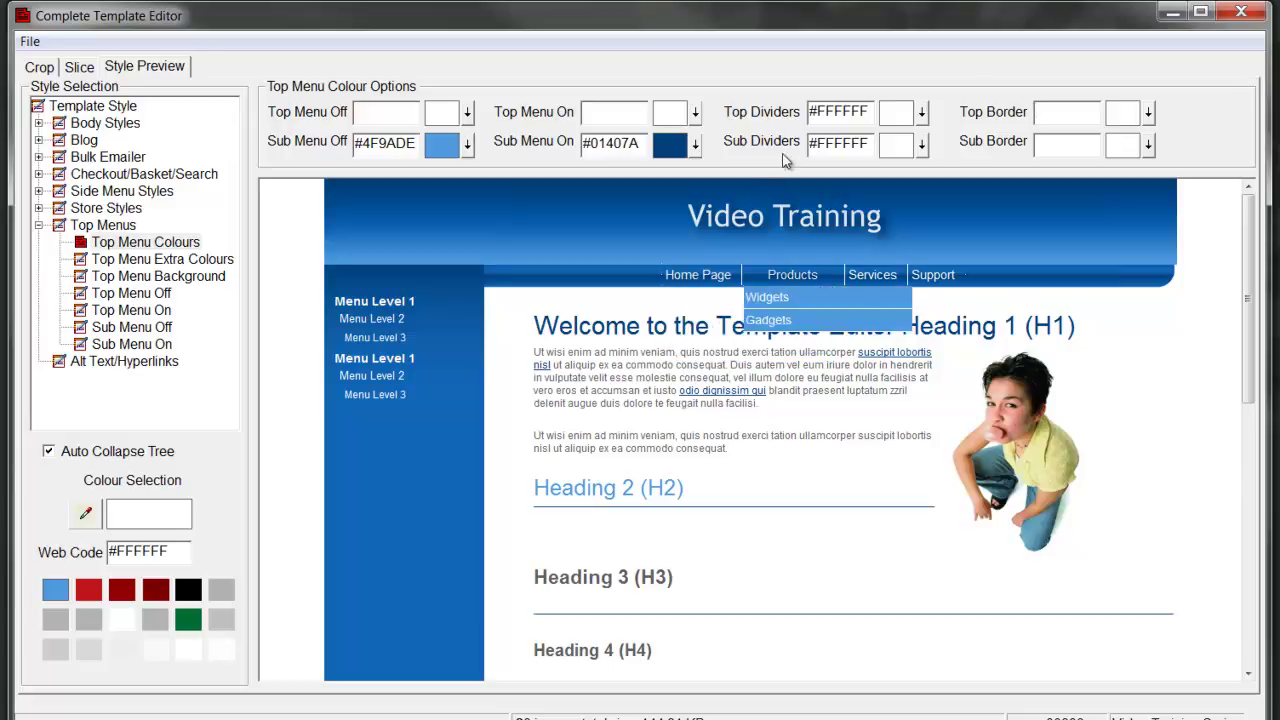
Set the Sub Border colour to white #FFFFFF and check the Home Page sub menu in the preview.
left_click(1149, 145)
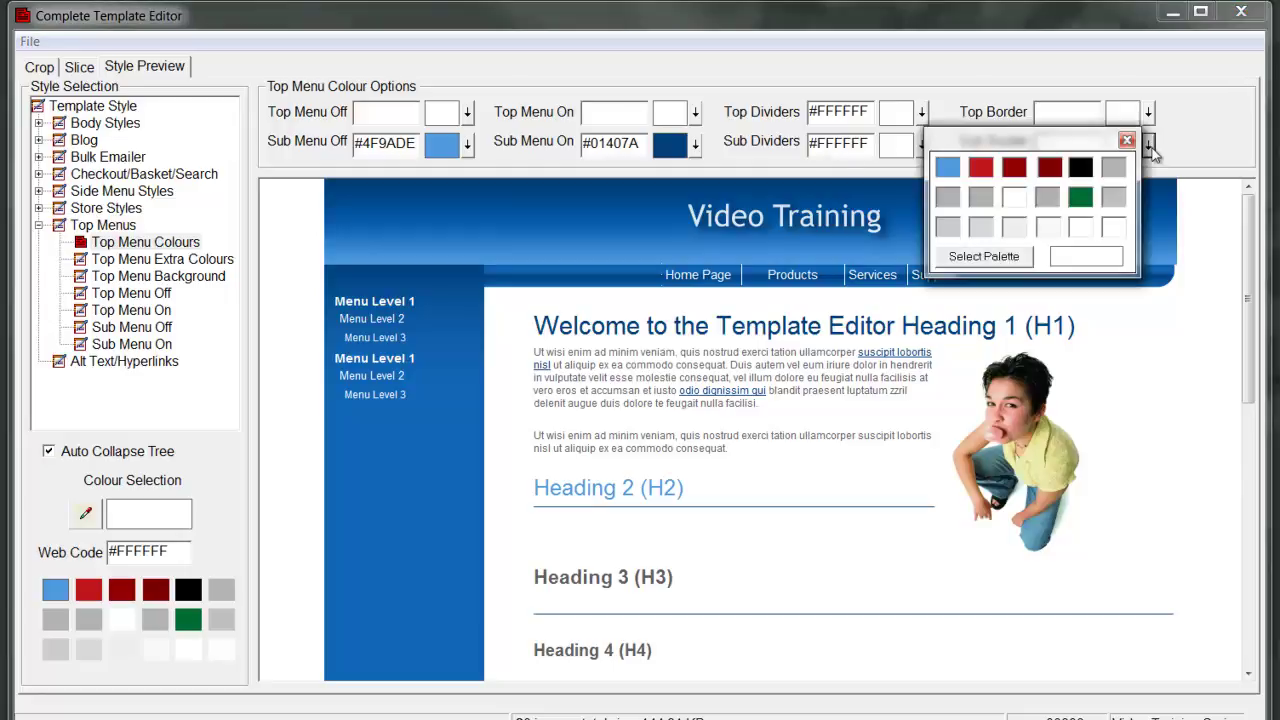
left_click(1118, 235)
mouse_move(718, 280)
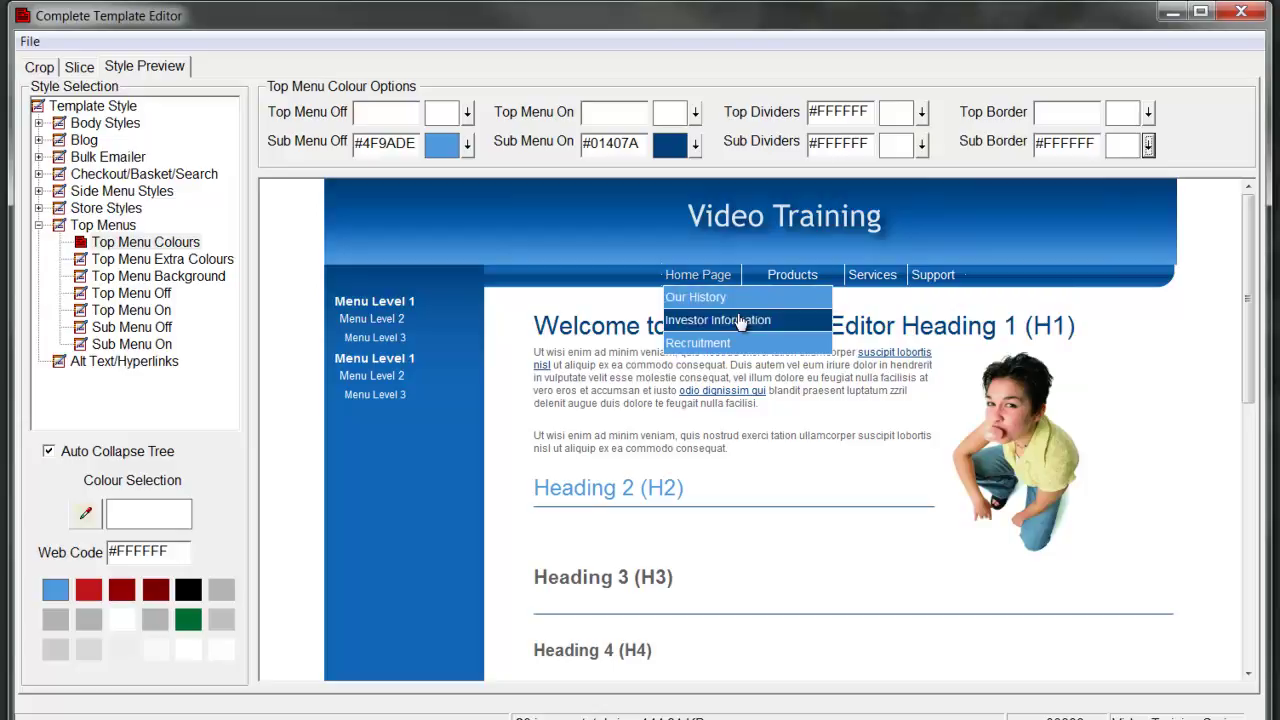
Review the colour palettes offered for the Sub Dividers colour and leave the colour as it is.
left_click(921, 146)
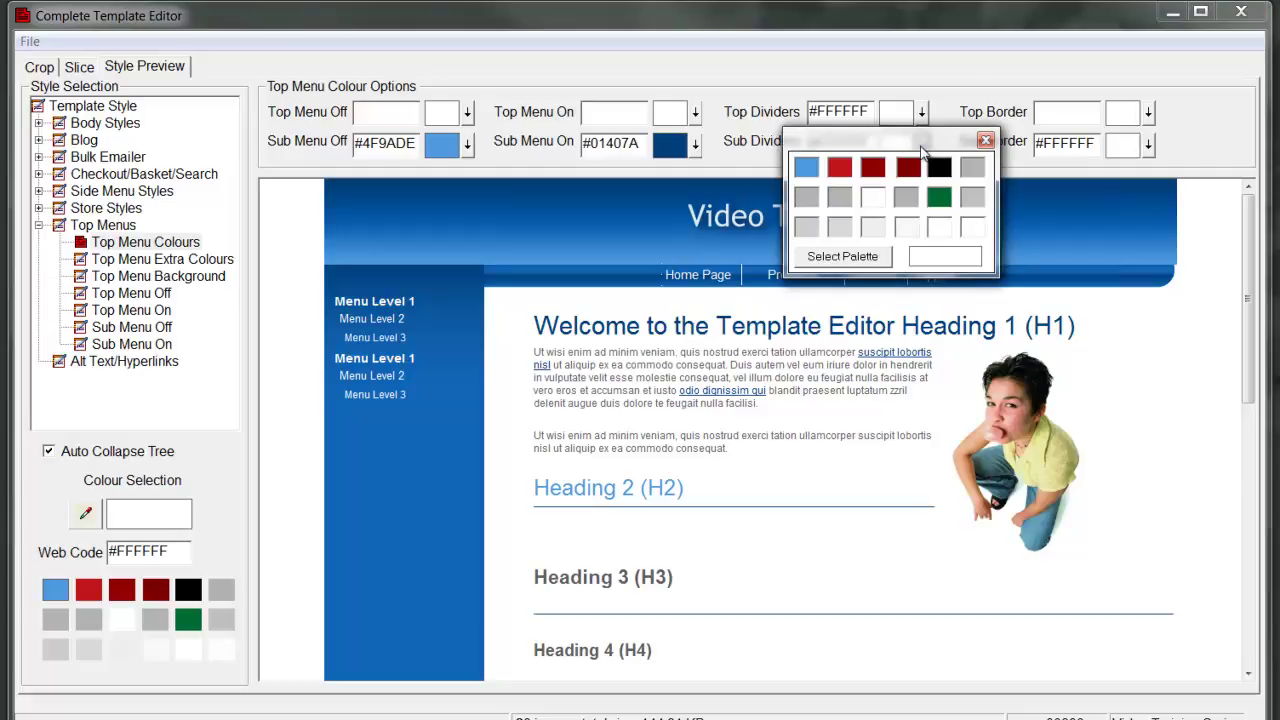
left_click(856, 257)
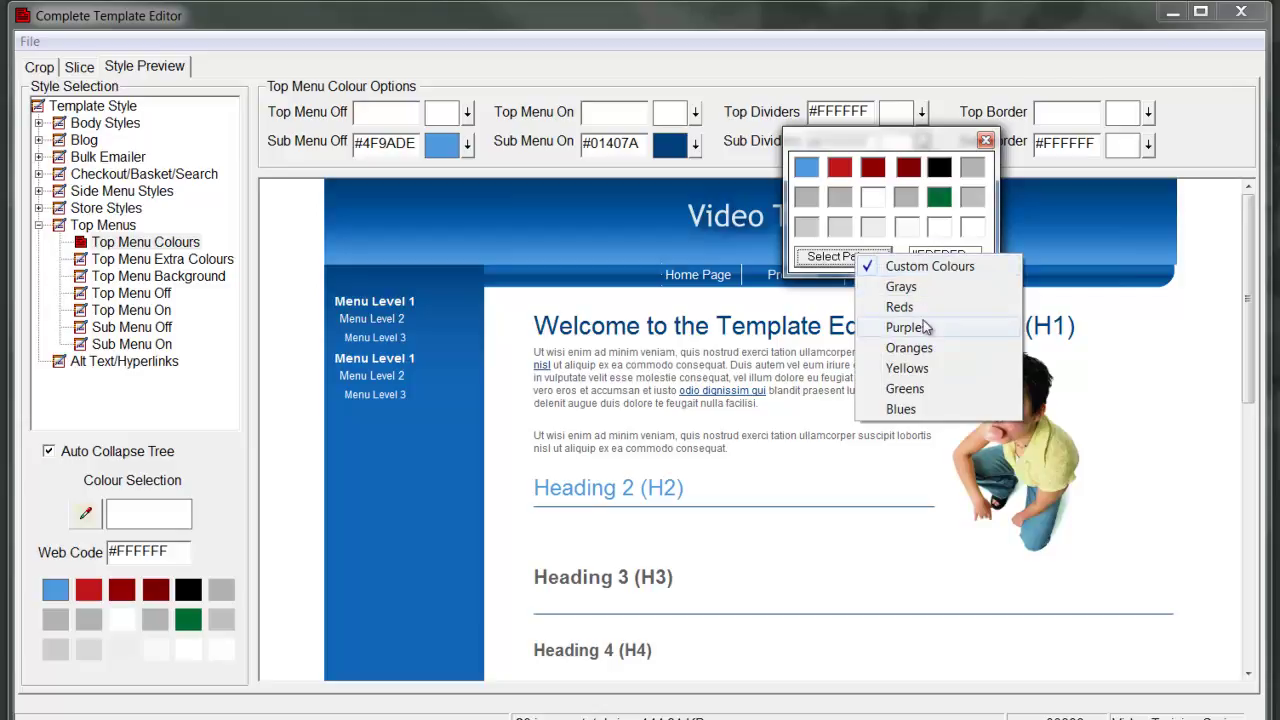
left_click(920, 150)
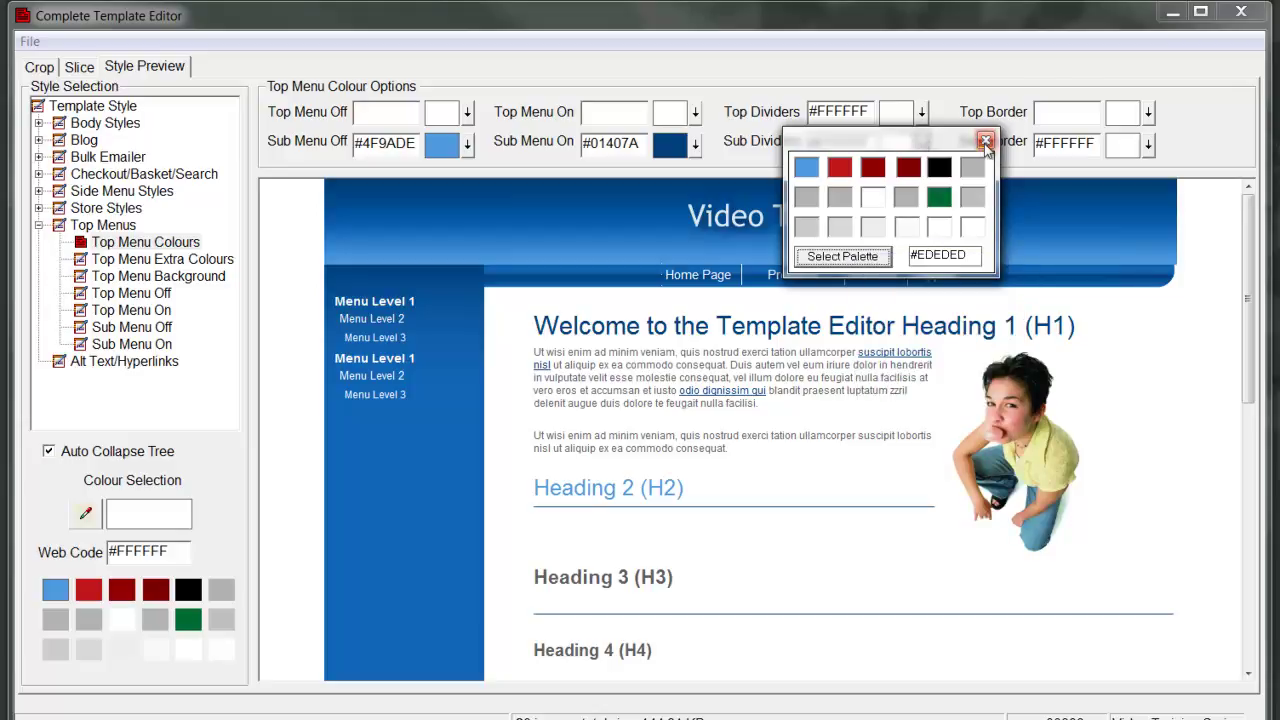
left_click(985, 139)
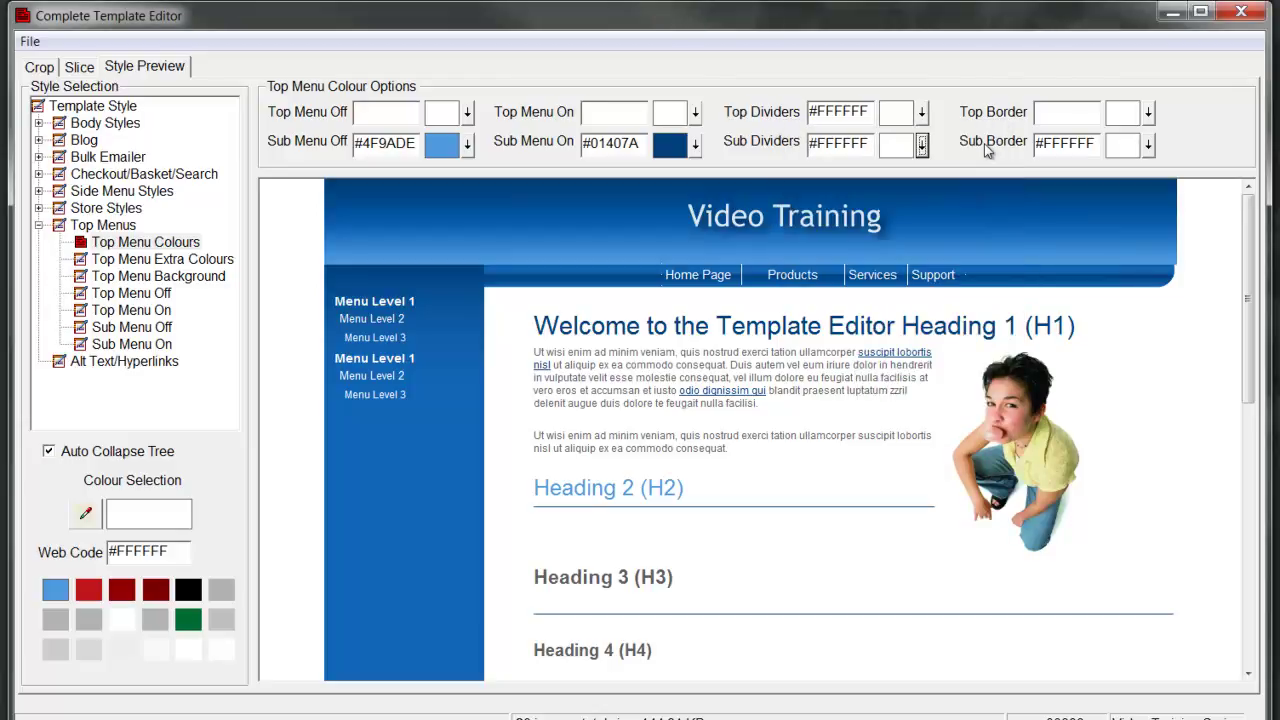
Sample light blue #4592D8 and dark blue #013E77 from the header banner and add both to the custom colours.
left_click(86, 515)
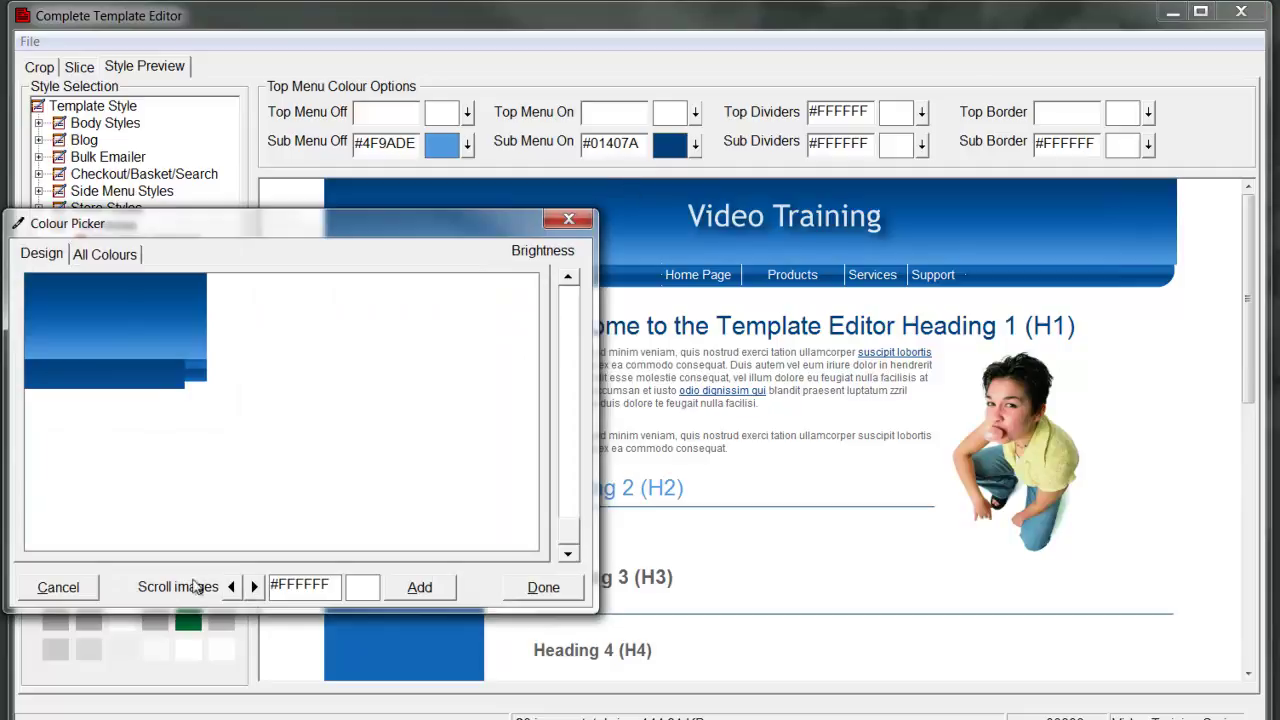
left_click(254, 587)
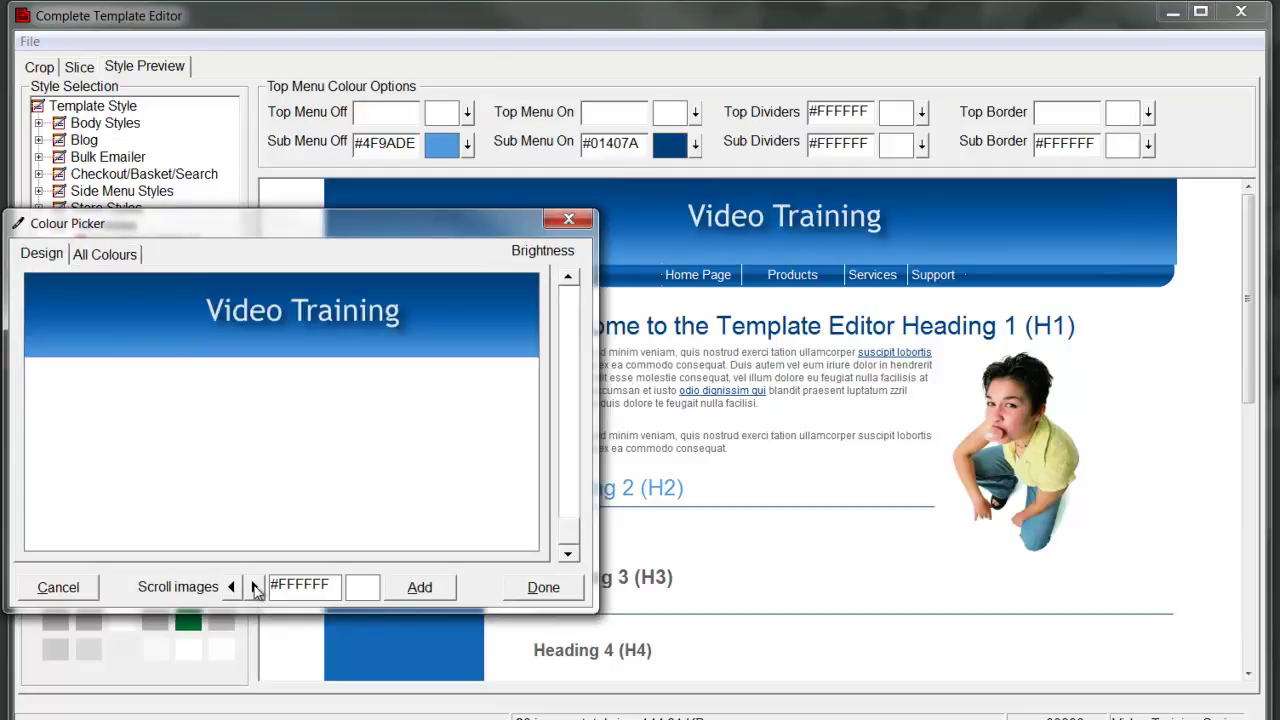
left_click(163, 349)
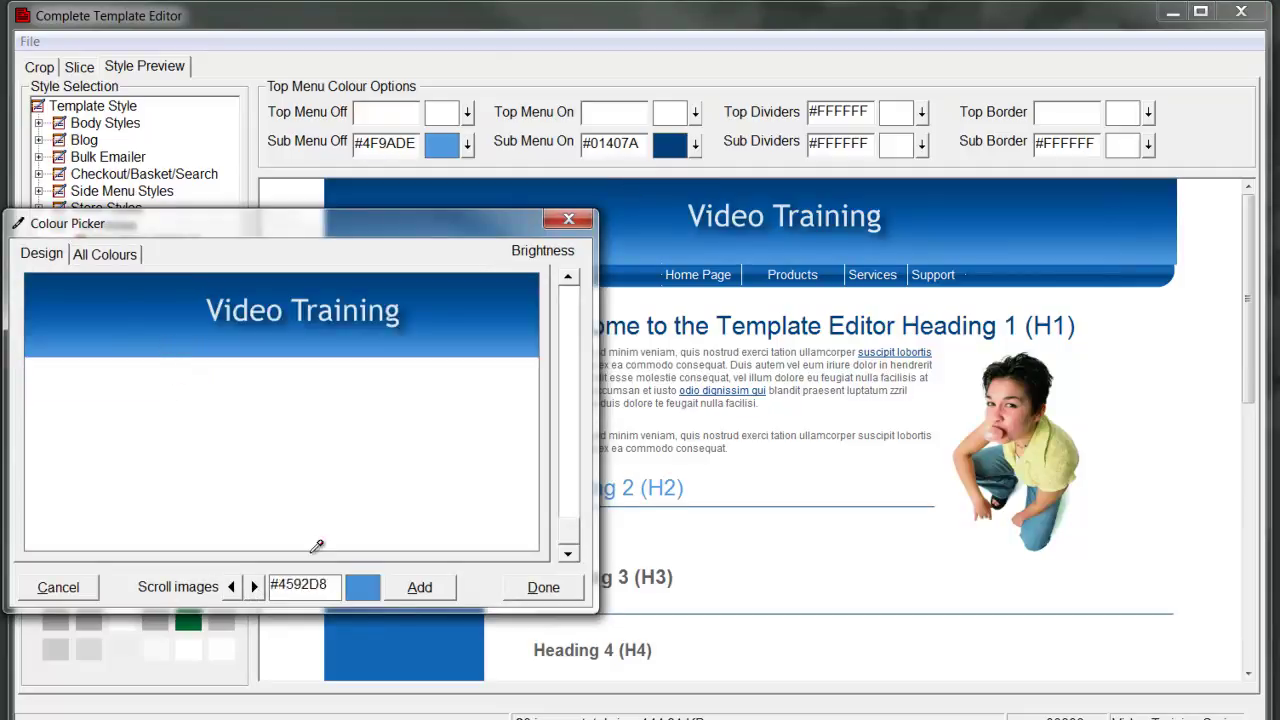
left_click(413, 587)
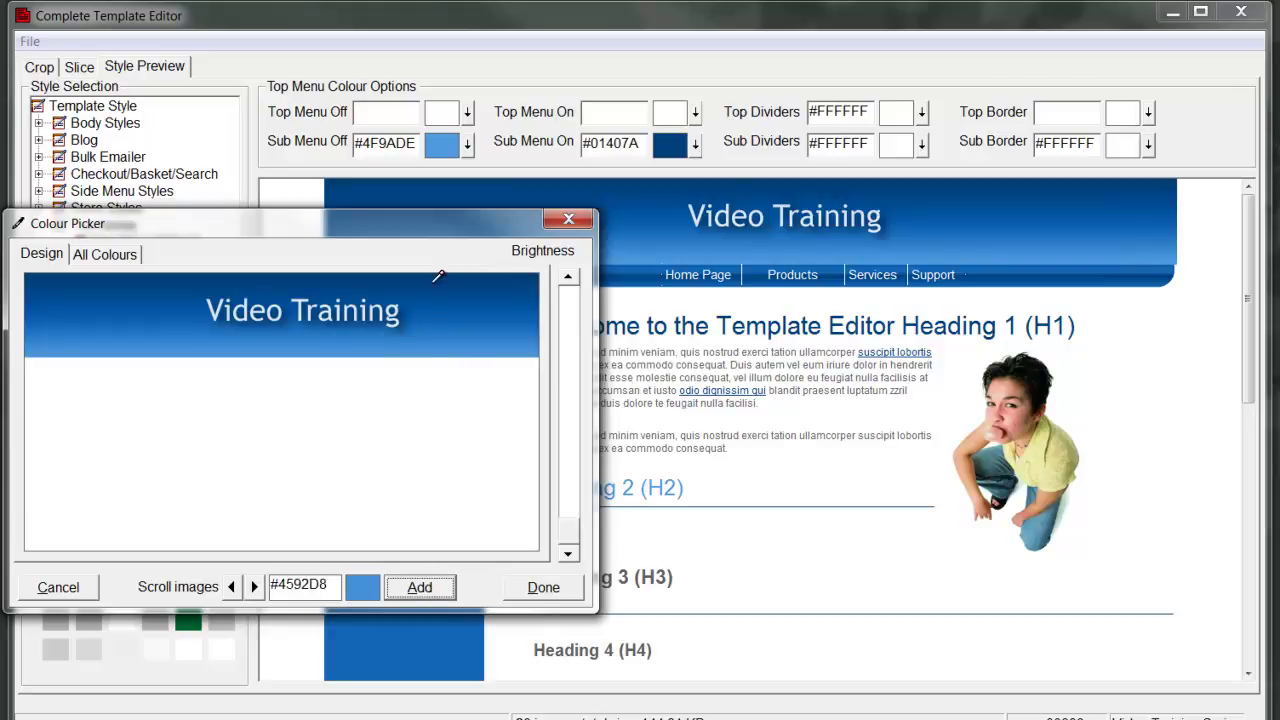
left_click(438, 271)
left_click(420, 587)
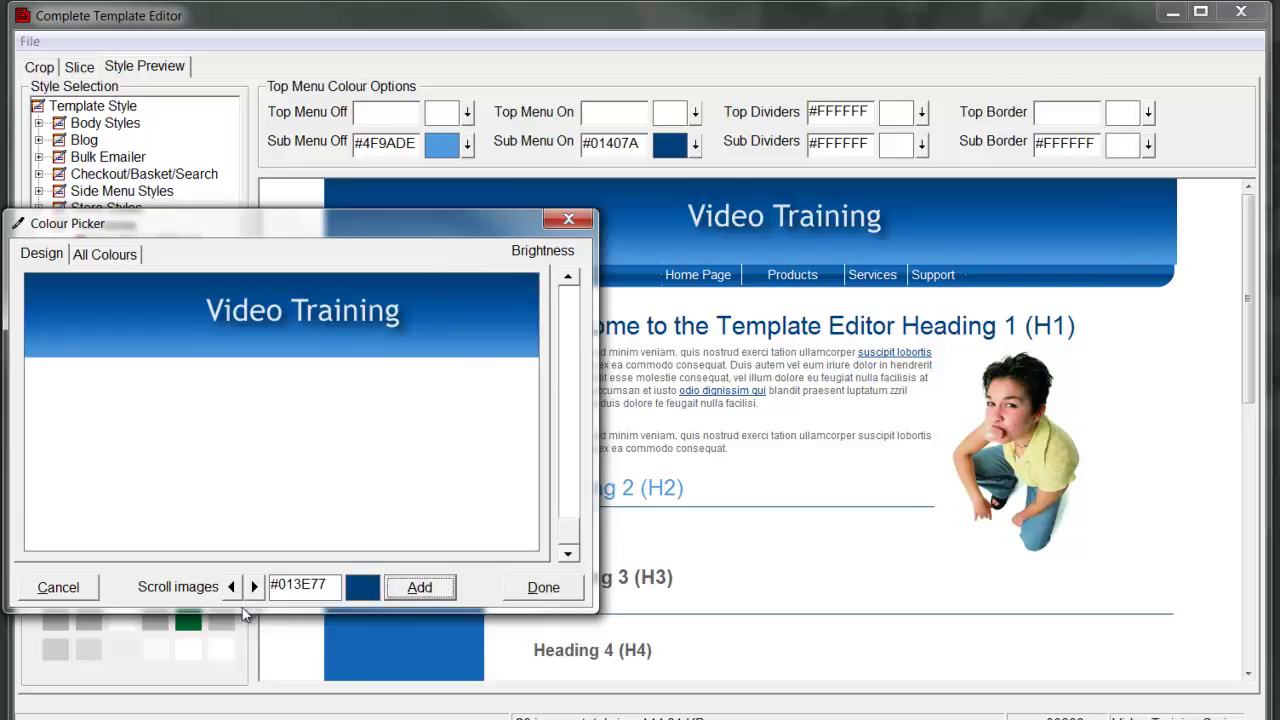
left_click(255, 587)
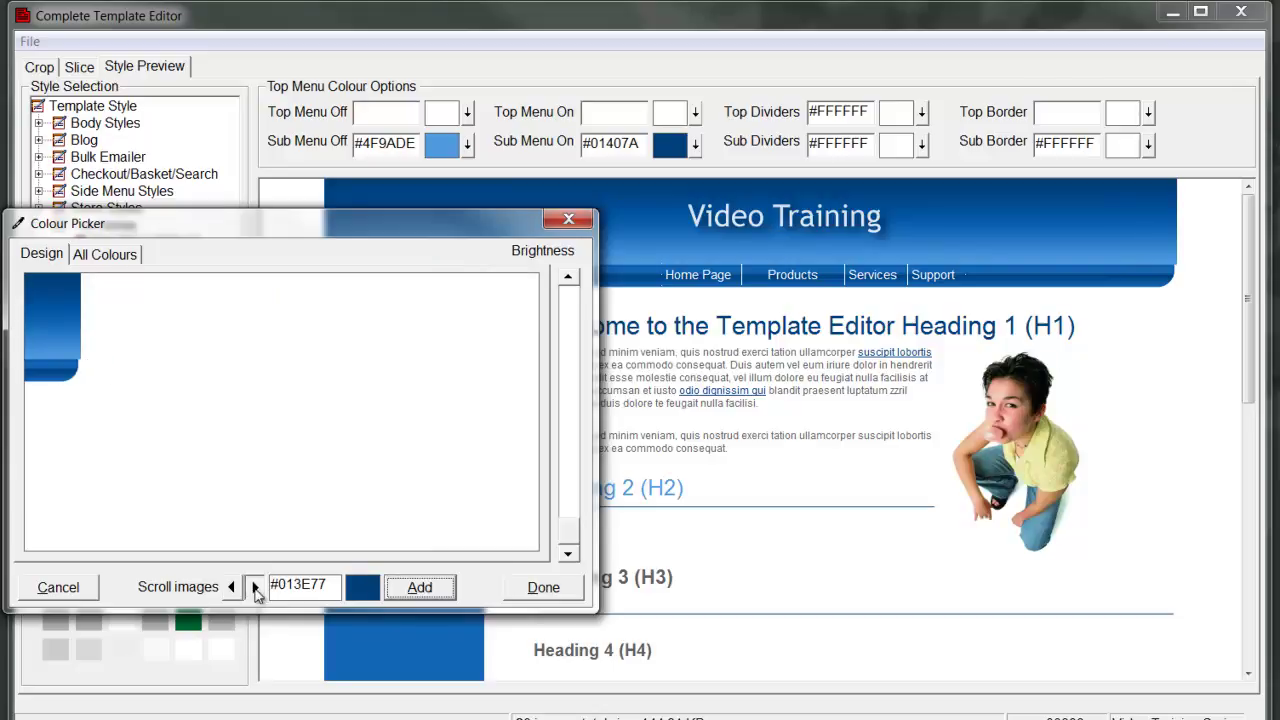
left_click(253, 587)
left_click(231, 587)
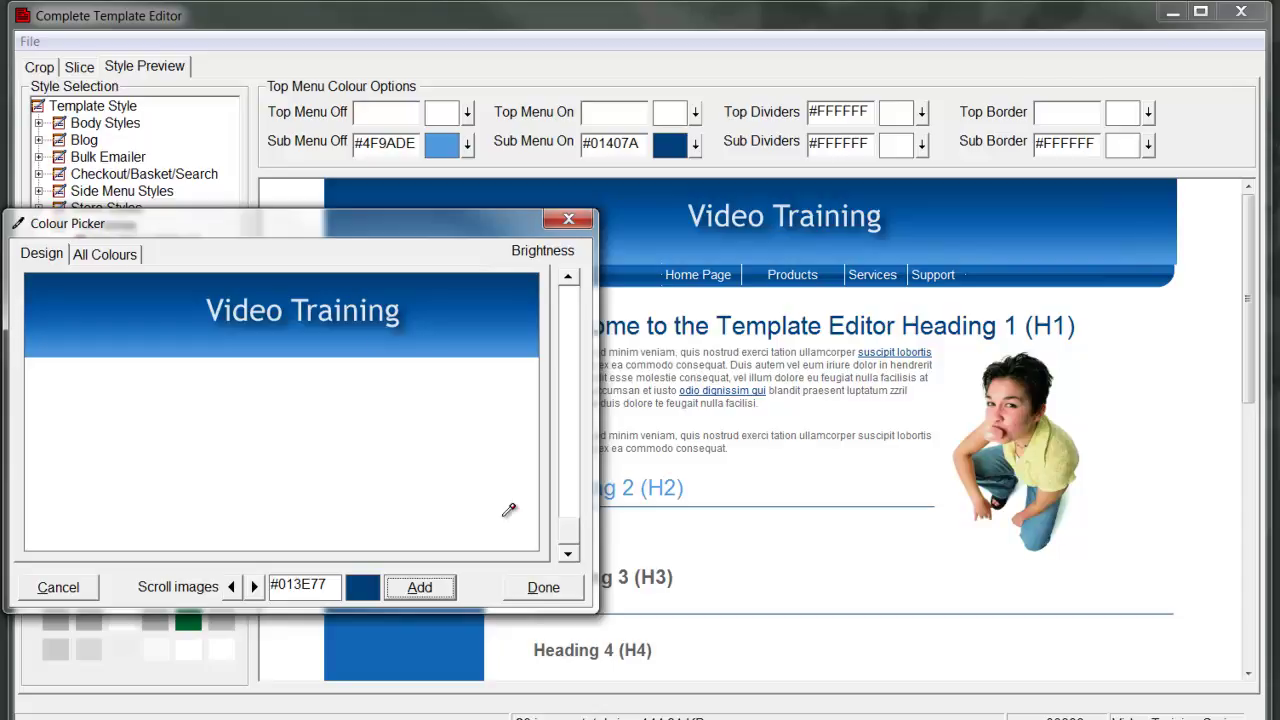
left_click(543, 587)
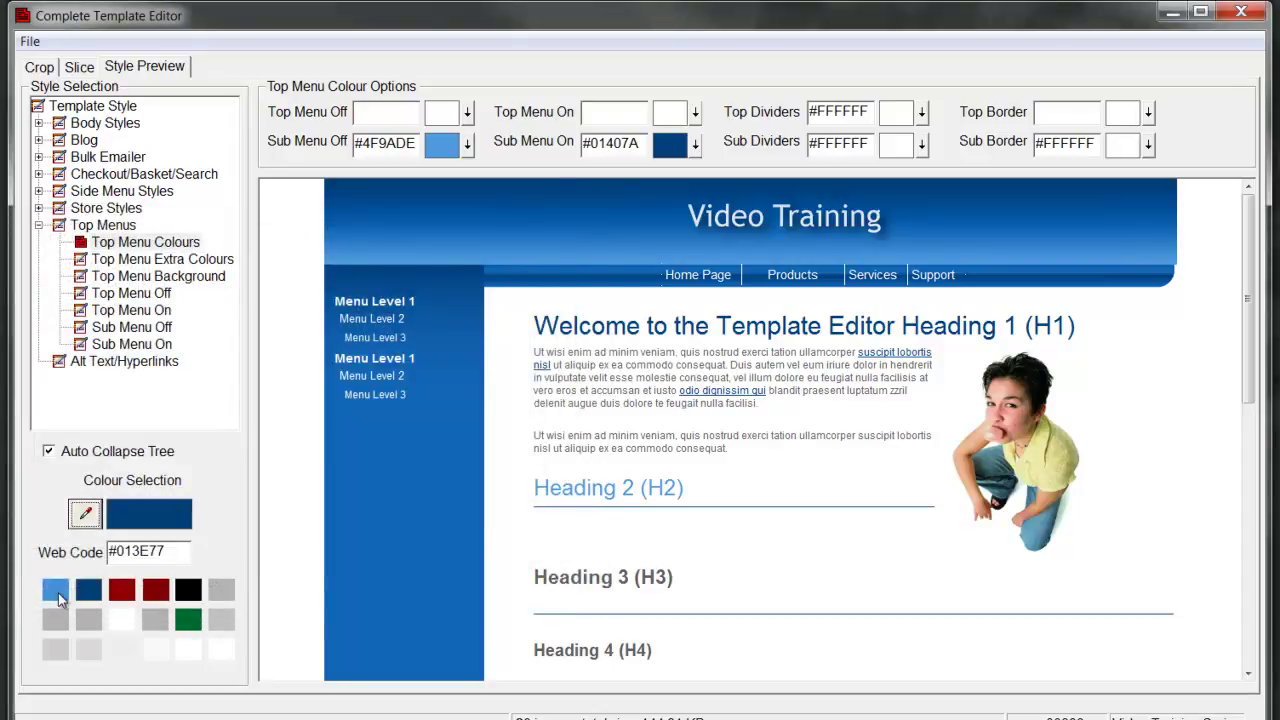
Check the custom colours offered for Sub Menu On and preview the Support sub menu.
left_click(695, 144)
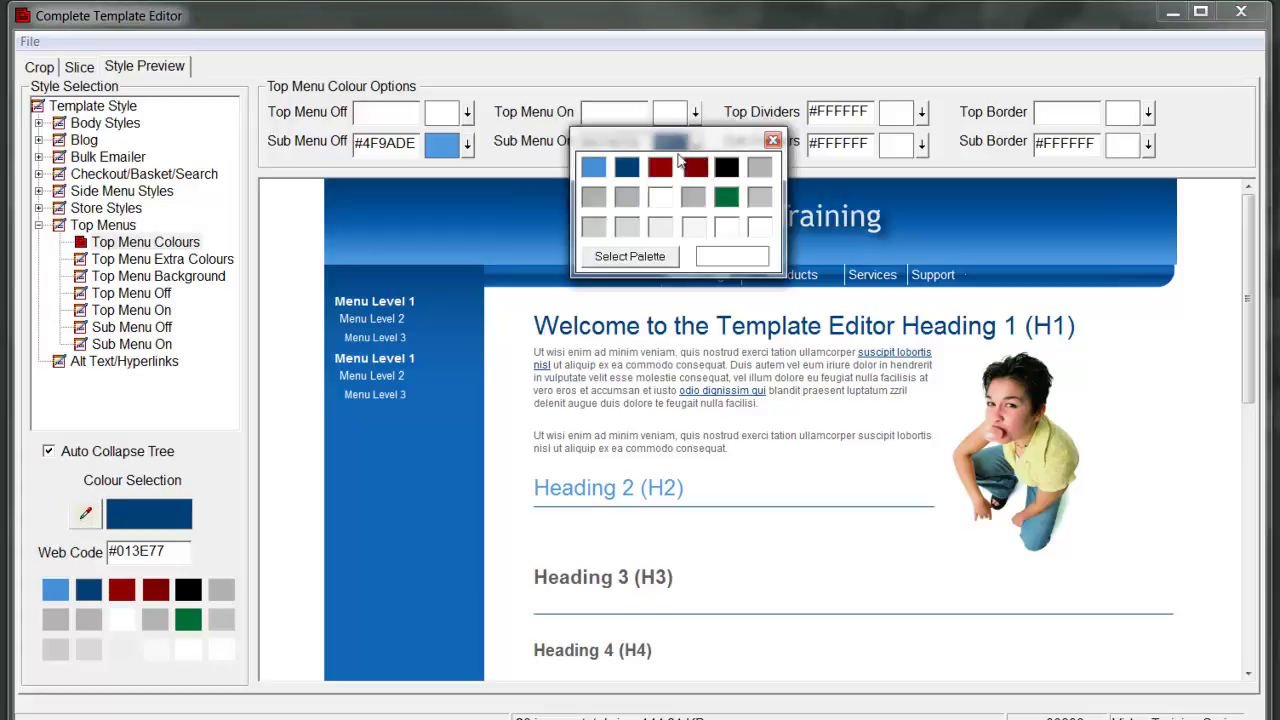
left_click(633, 174)
left_click(772, 140)
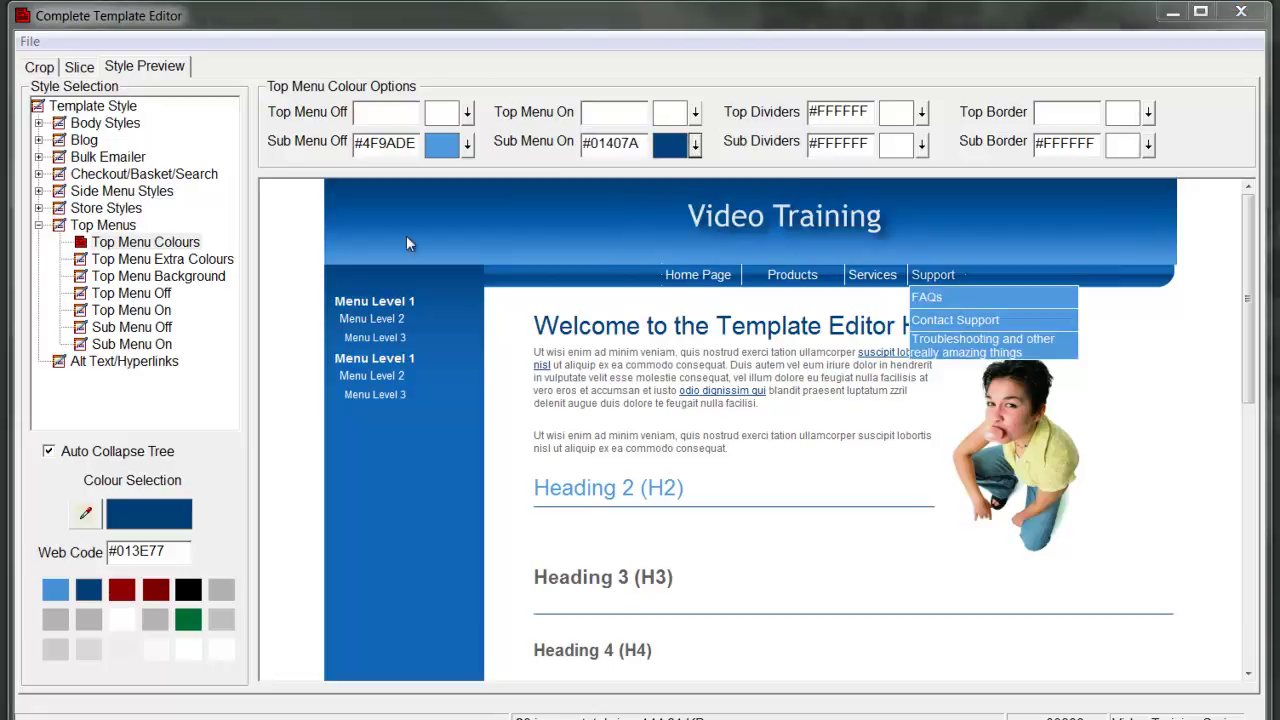
In the Top Menu Extra Colours options, set the Top Menu Off colour to grey #B2B2B2.
left_click(162, 261)
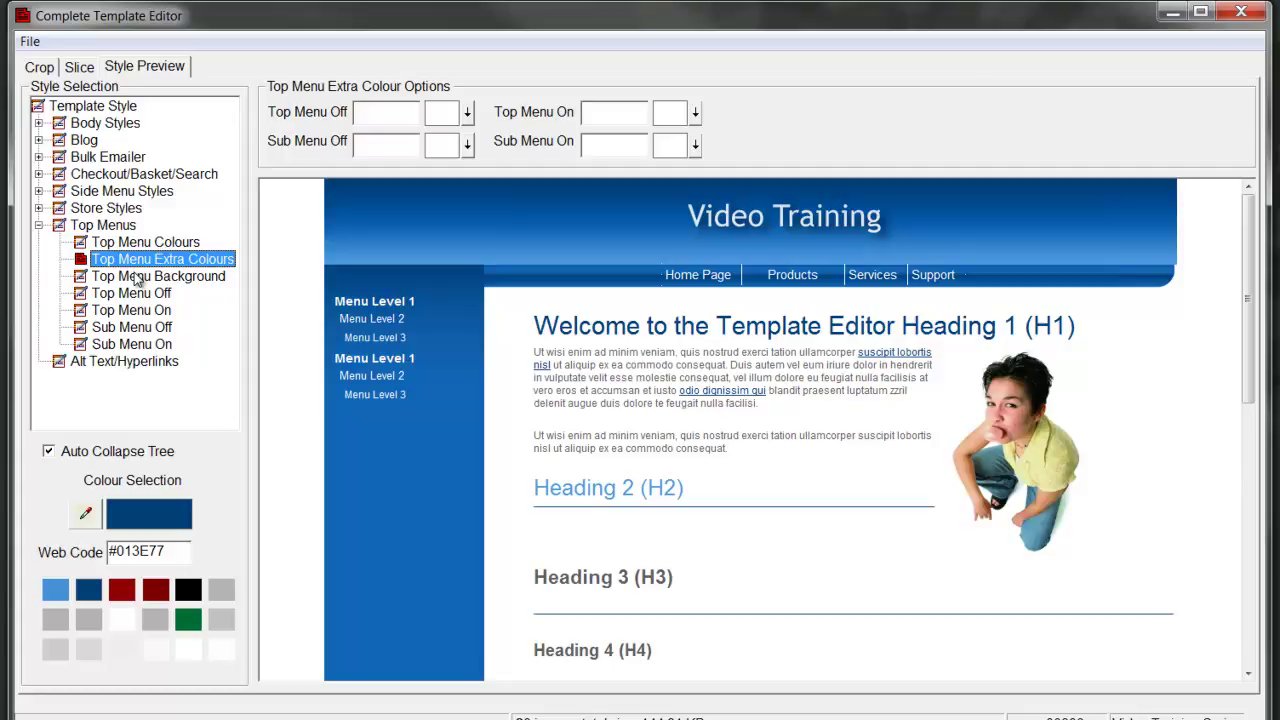
left_click(465, 117)
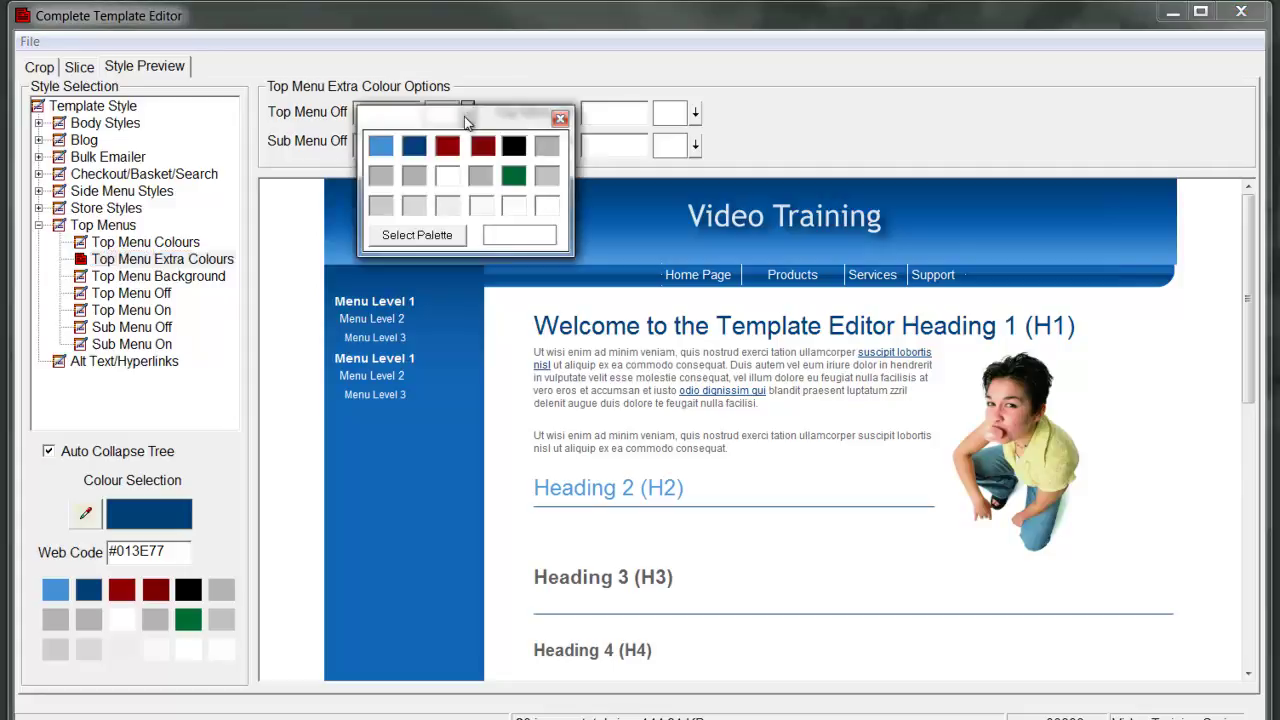
left_click(419, 179)
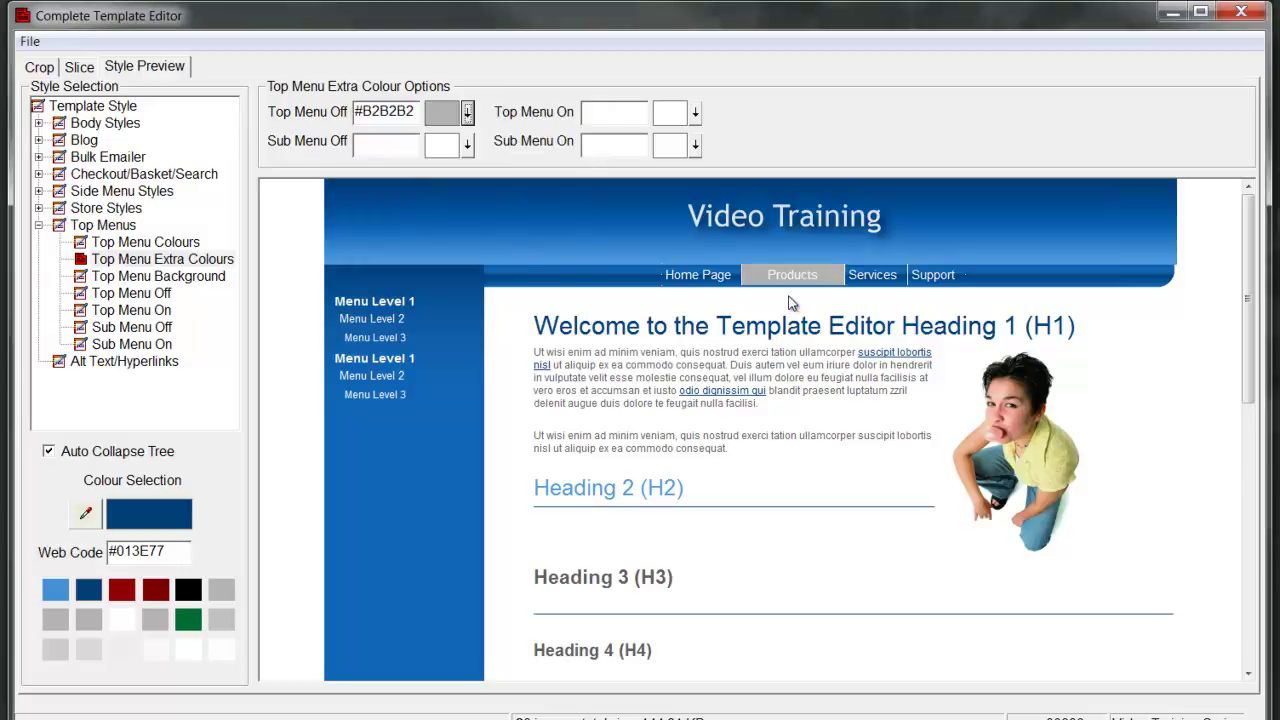
mouse_move(775, 280)
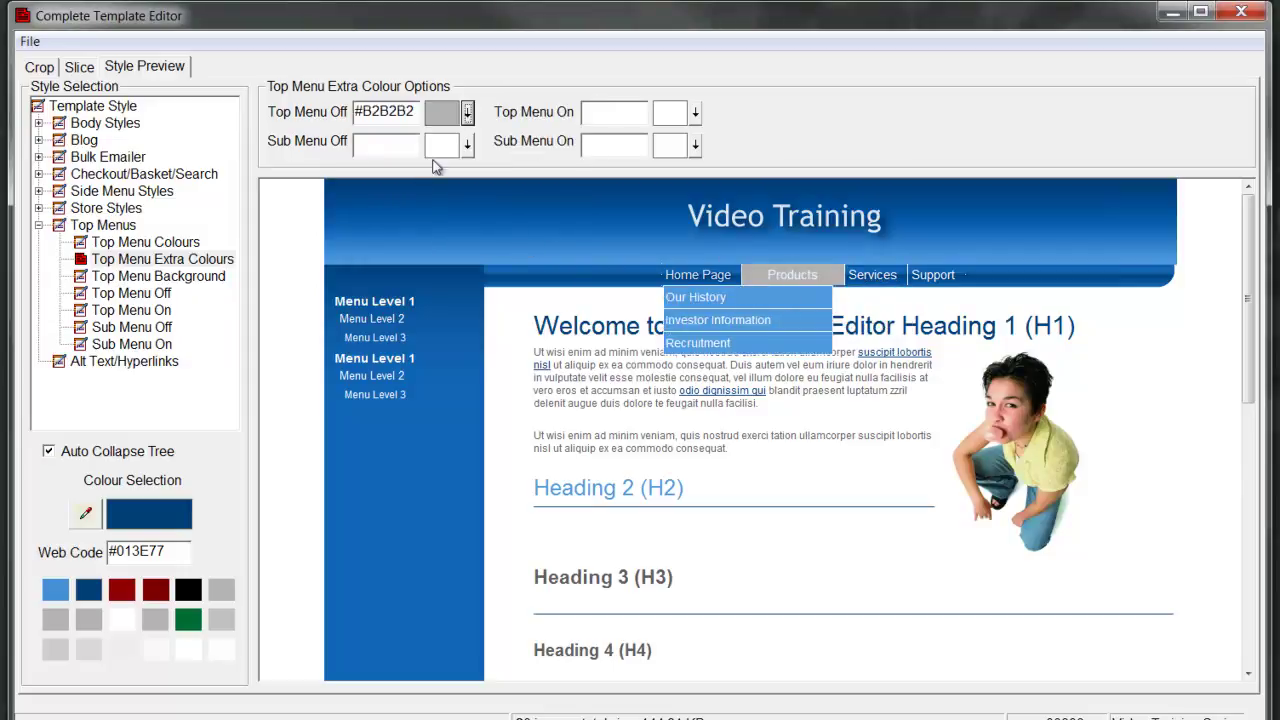
Set the extra Sub Menu Off colour to dark red #800000 and preview the Gizmos entry under Products.
left_click(466, 145)
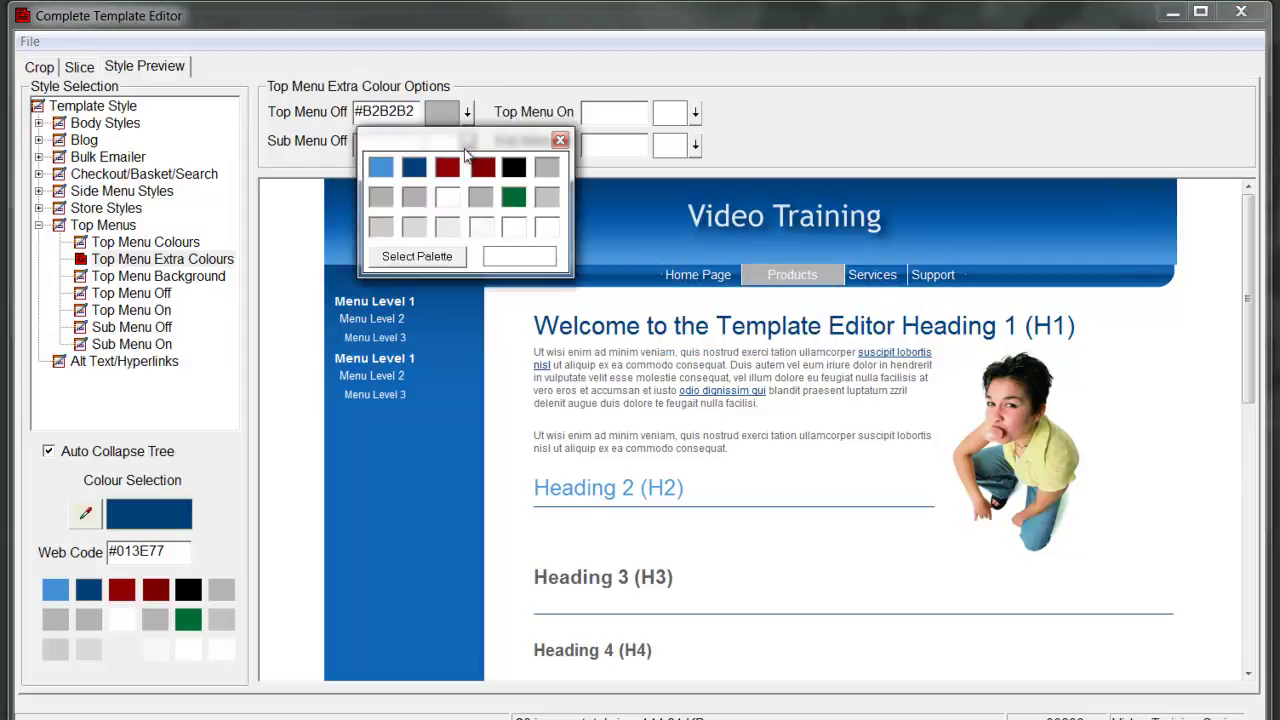
left_click(483, 167)
mouse_move(815, 278)
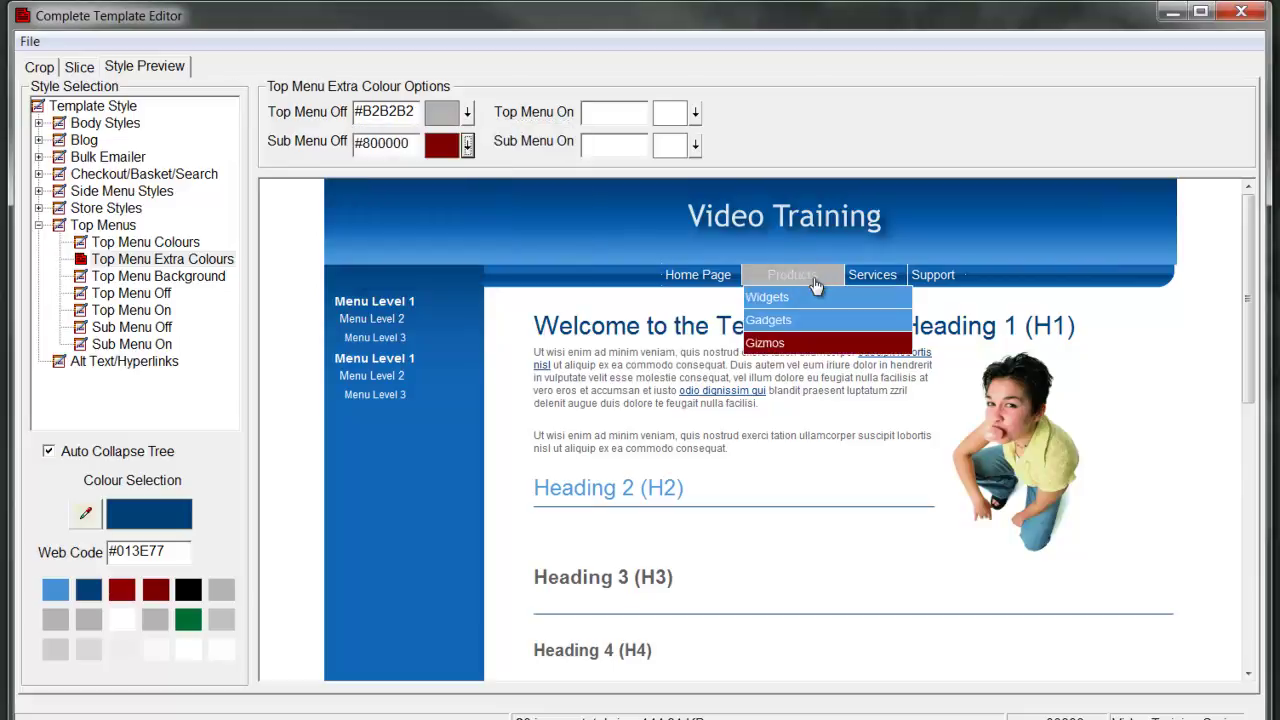
mouse_move(790, 347)
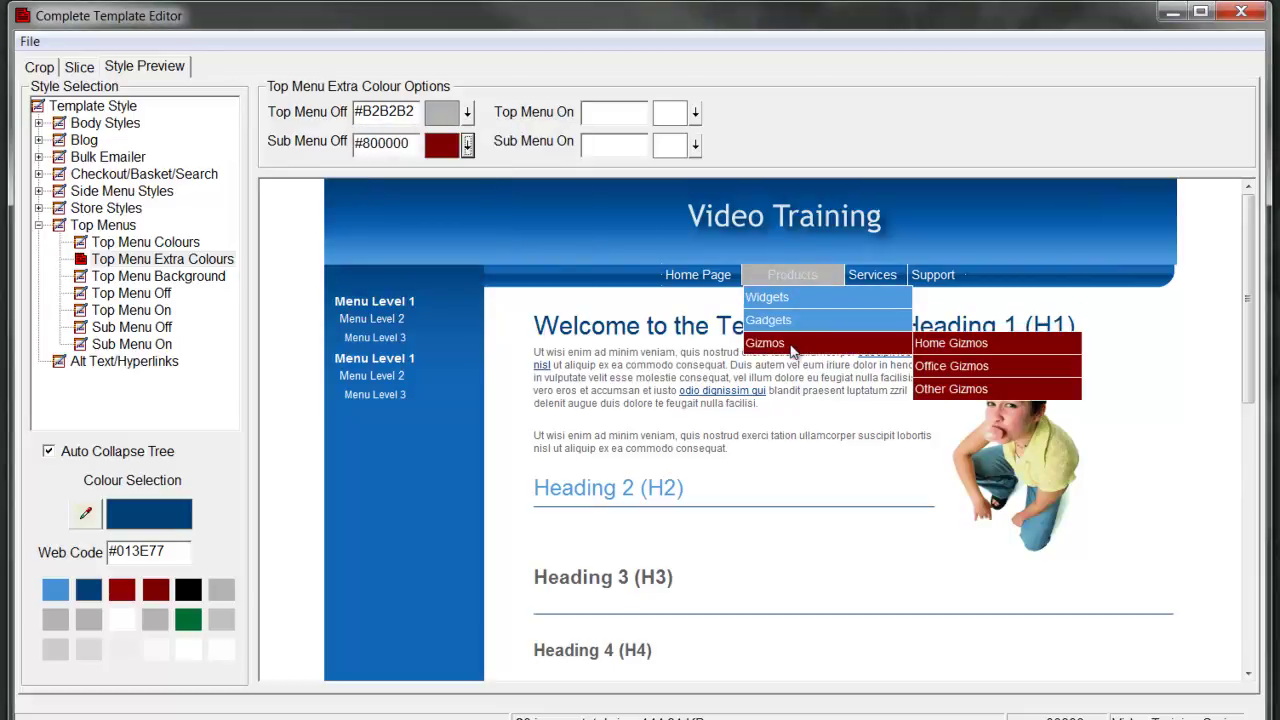
Set the extra Top Menu On colour to red #8F0000 and check the Products menu in the preview.
left_click(696, 113)
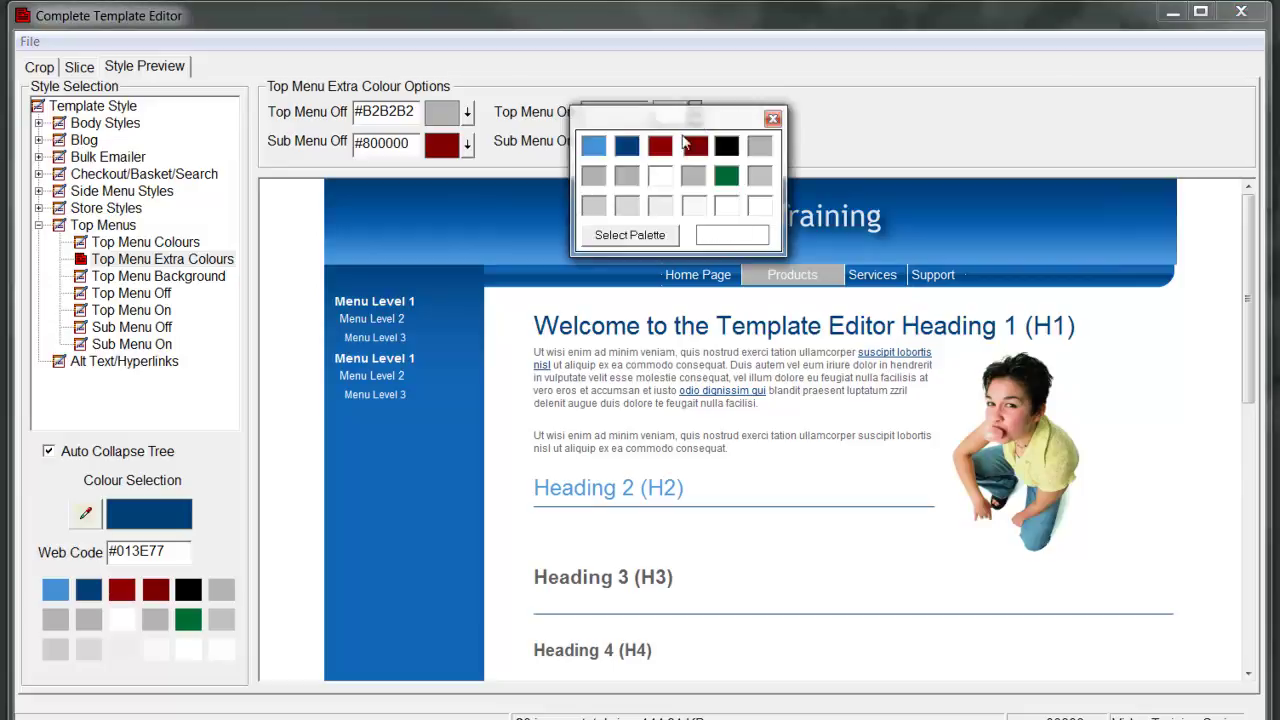
left_click(660, 146)
mouse_move(826, 284)
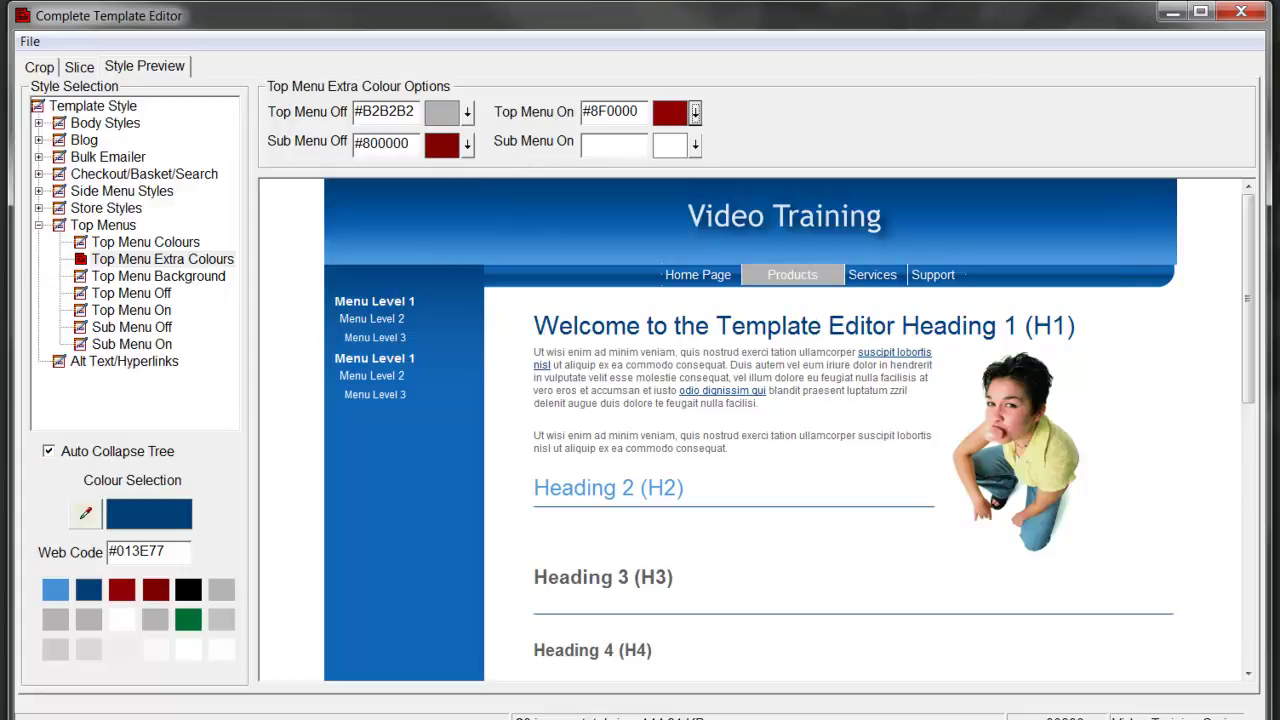
left_click(695, 112)
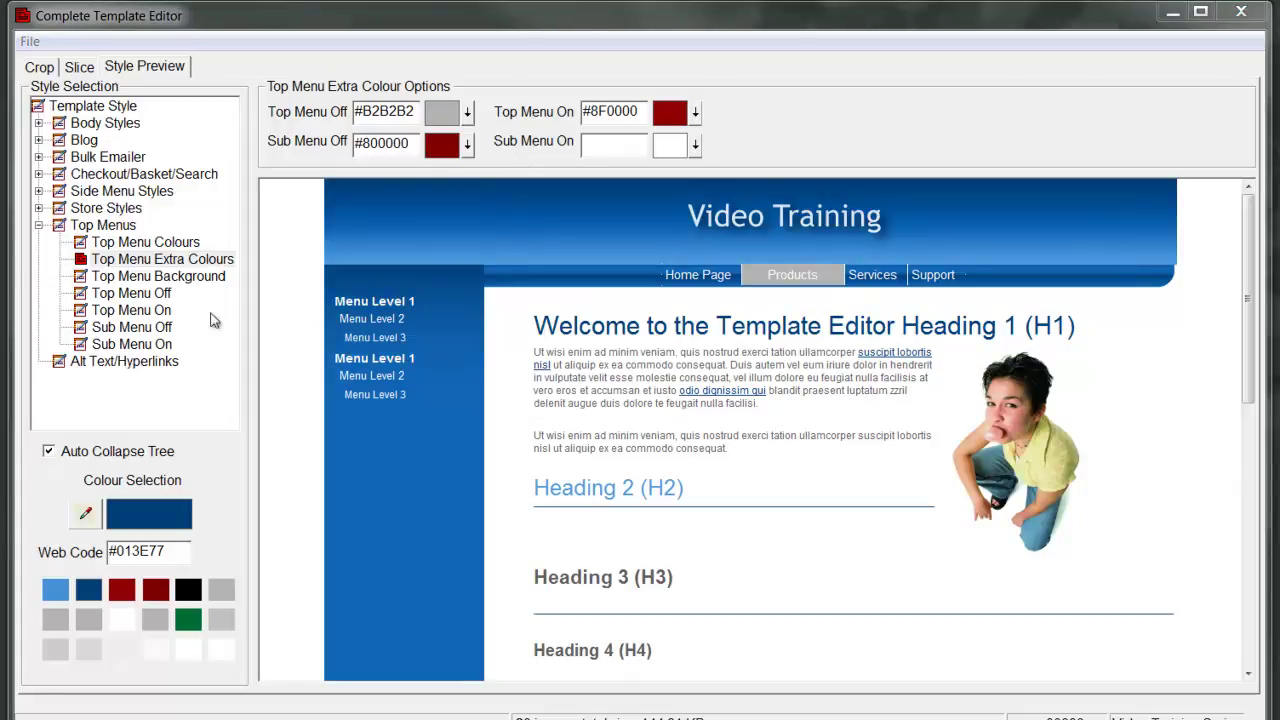
Try dark red #800000 as the Top Menu Background colour and clear that colour again.
left_click(145, 279)
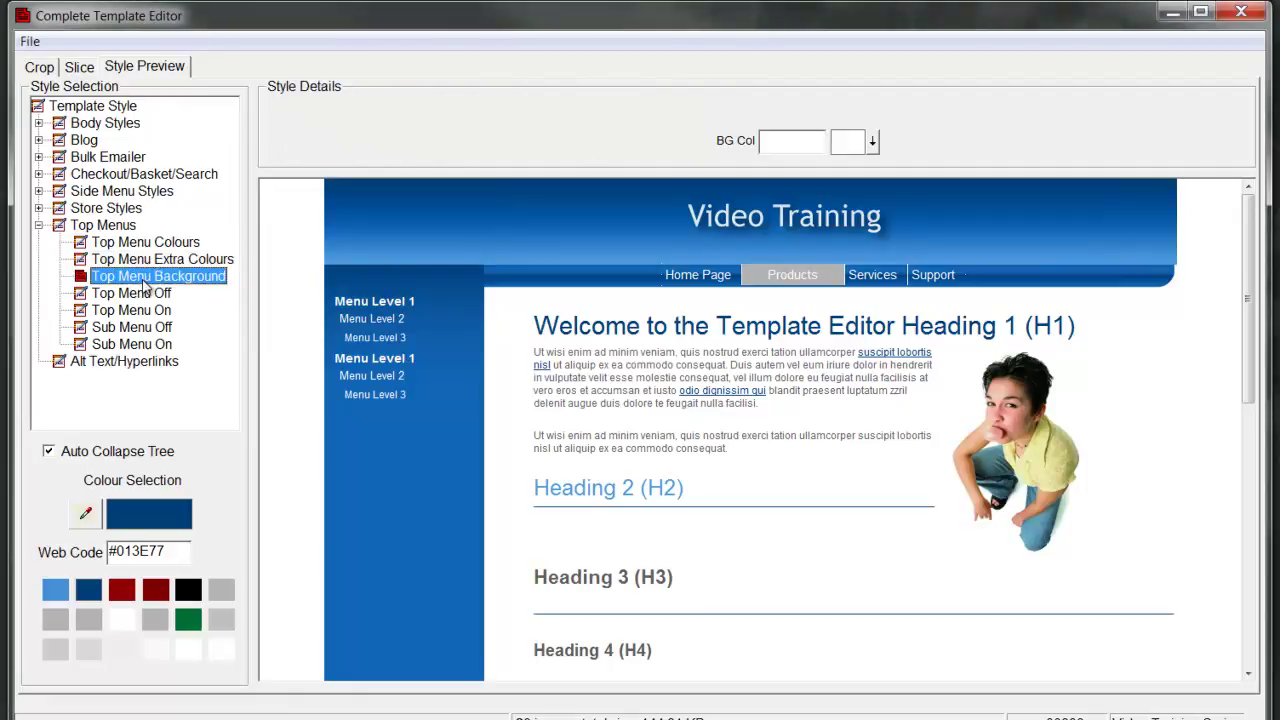
left_click(872, 143)
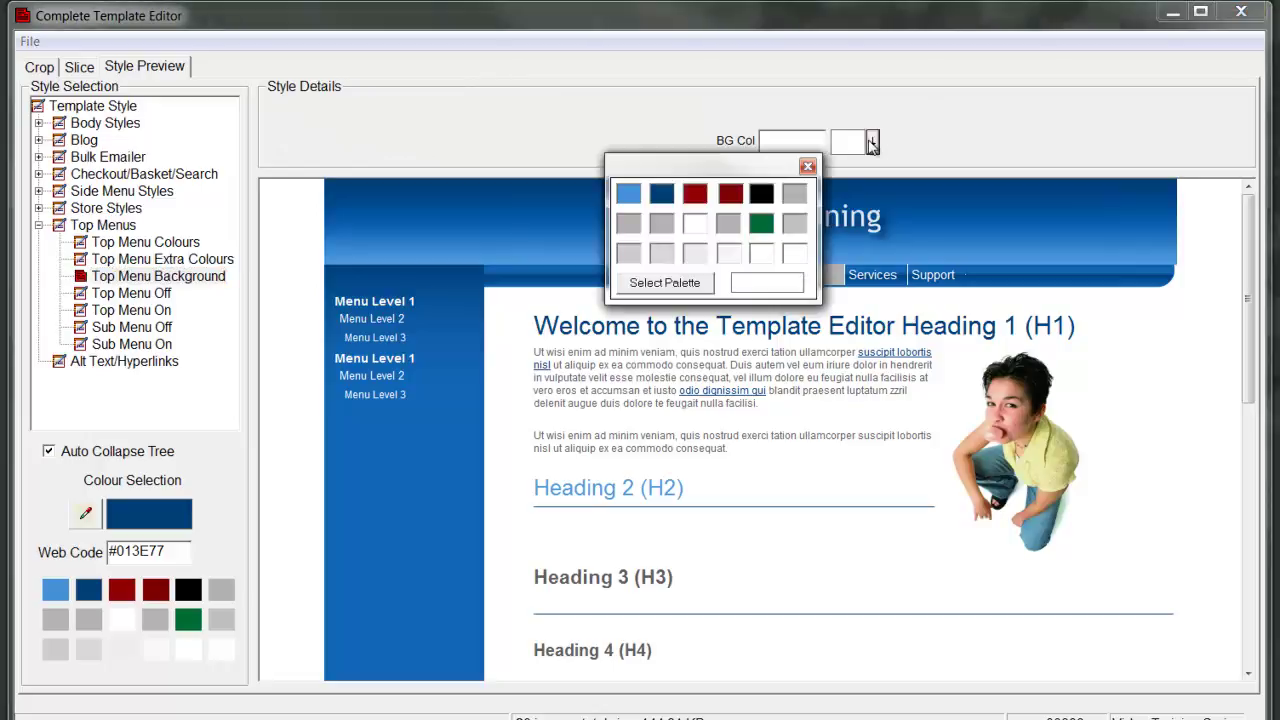
left_click(733, 195)
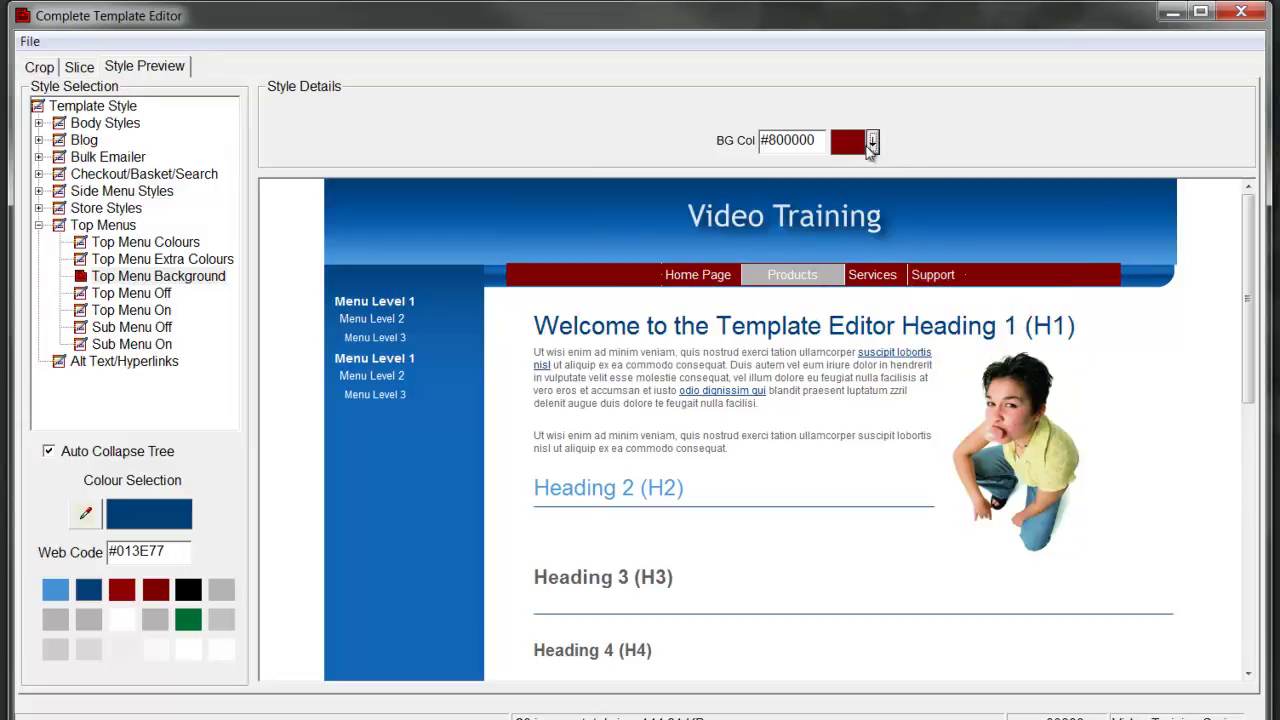
left_click_drag(816, 140, 677, 157)
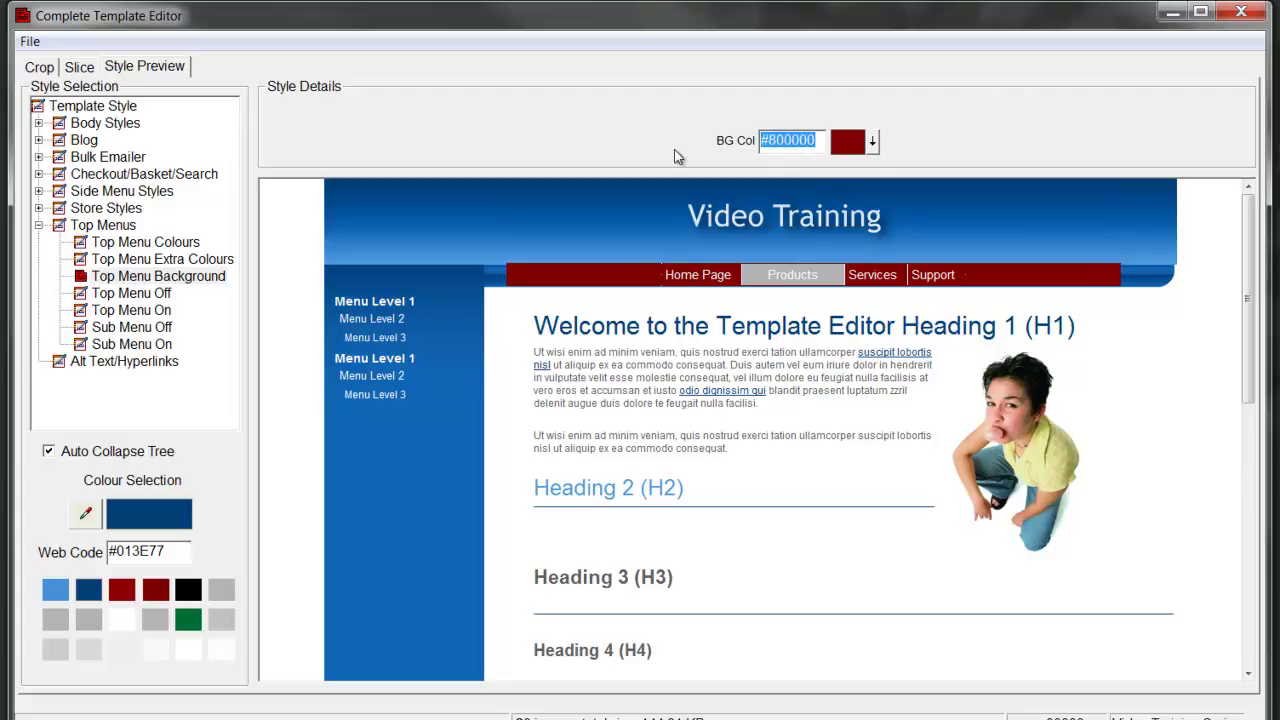
key("BackSpace")
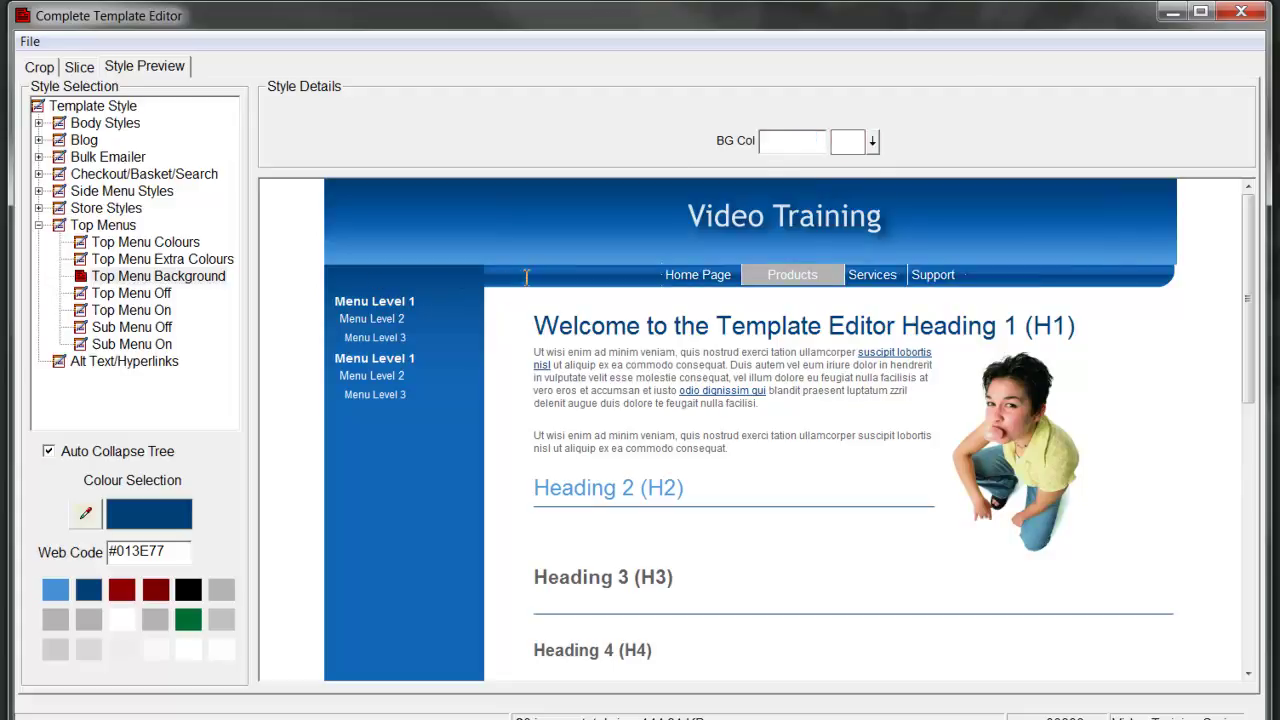
Open the Top Menu Off text style and view its font family choices, keeping Arial, Helvetica, sans-serif.
left_click(140, 294)
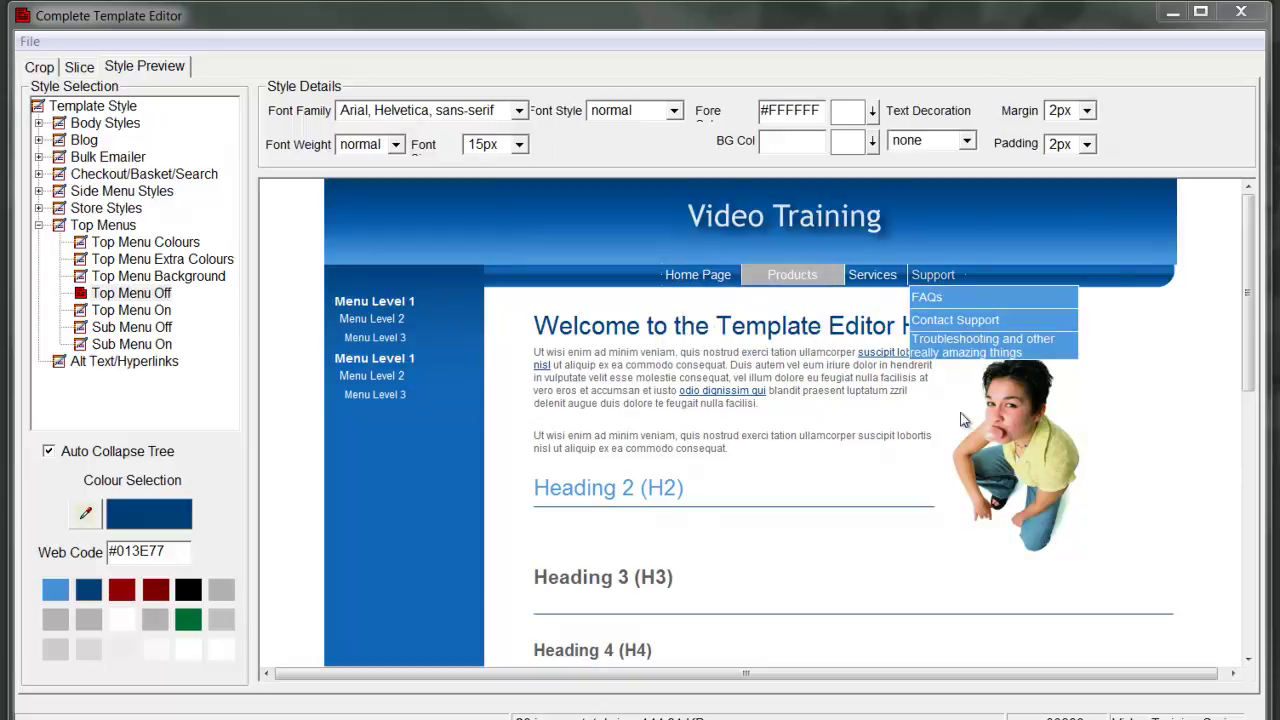
left_click(519, 111)
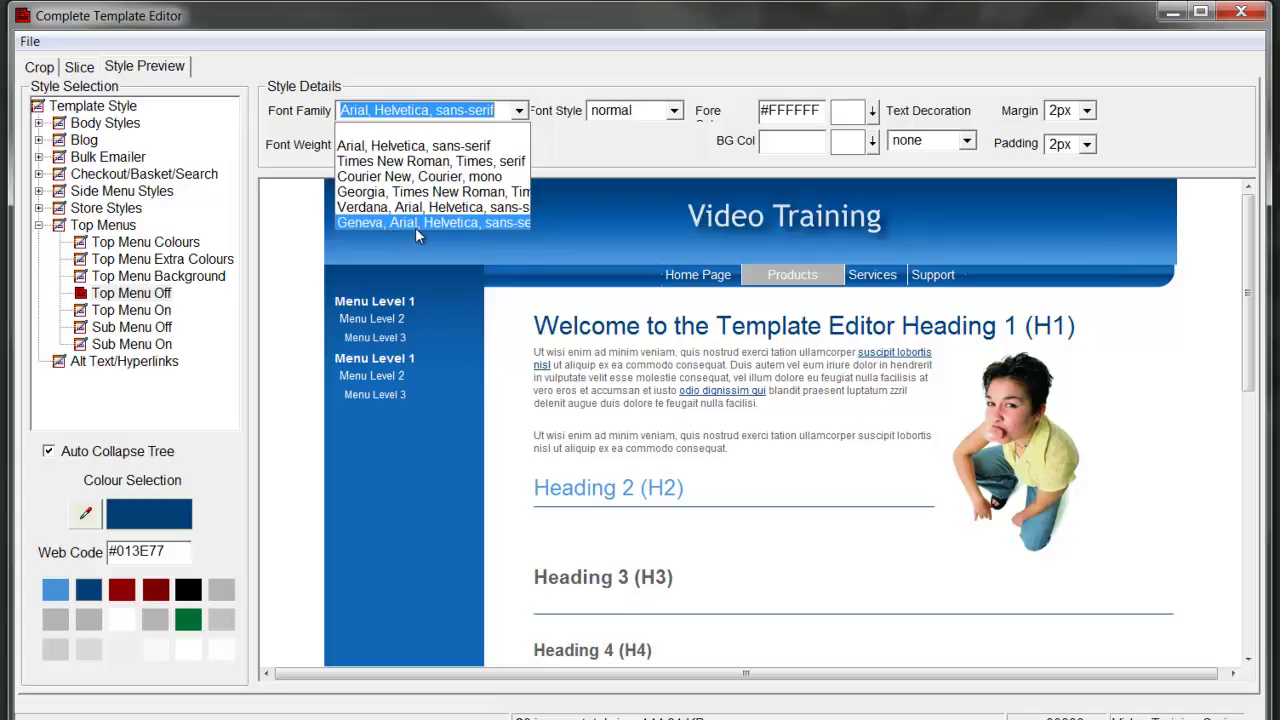
left_click(525, 112)
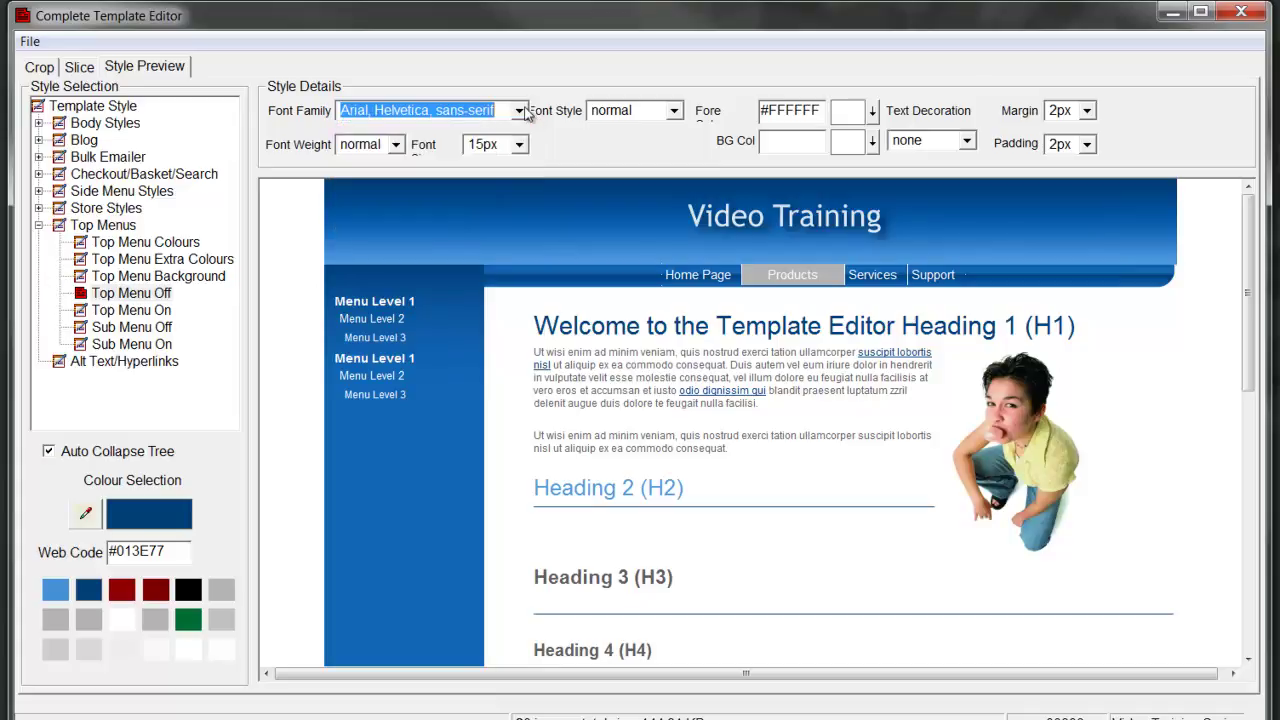
Set the Top Menu Off text style to bold with a font size of 16px.
left_click(397, 147)
left_click(354, 197)
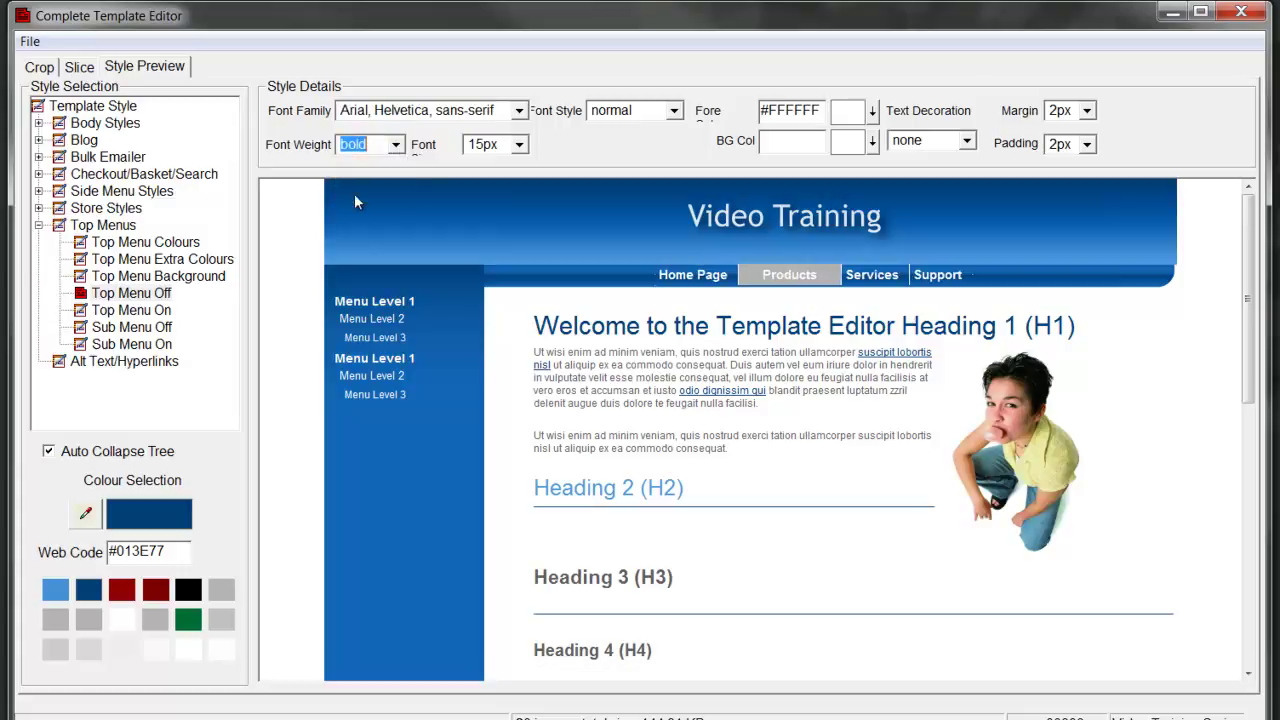
left_click(519, 144)
left_click(497, 193)
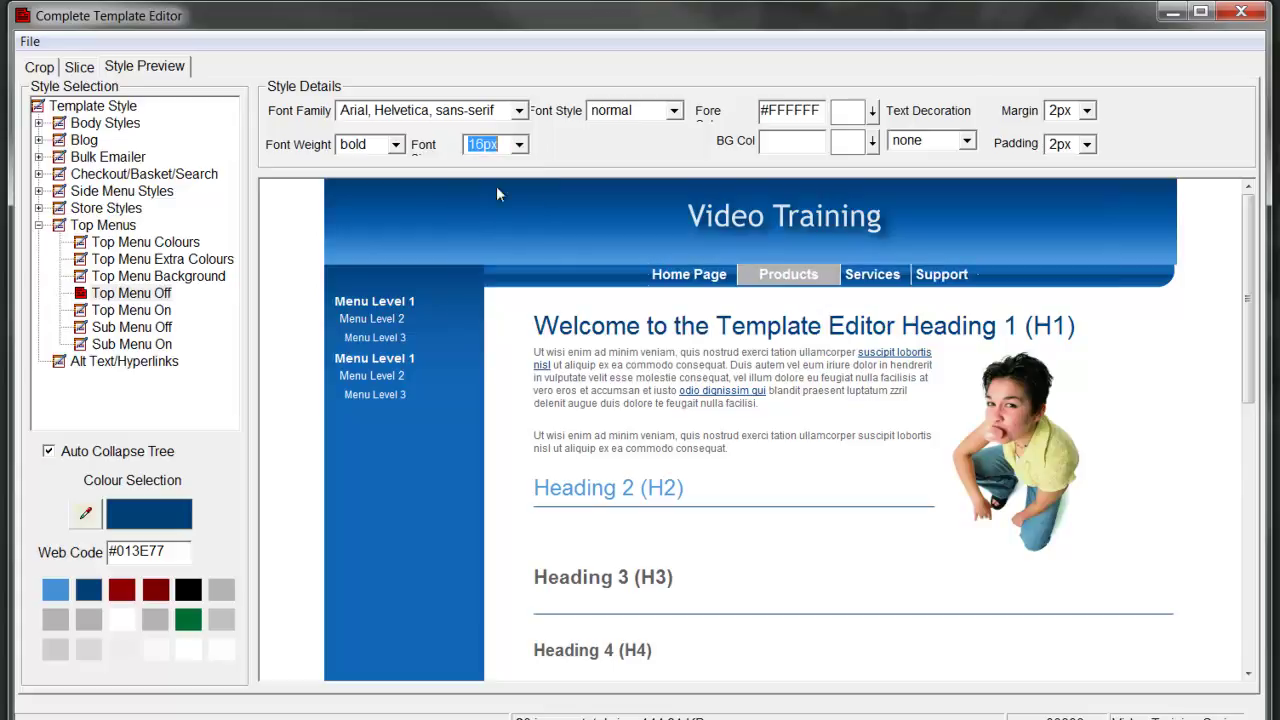
Try the italic and oblique font styles for Top Menu Off and return the font style to normal.
left_click(675, 112)
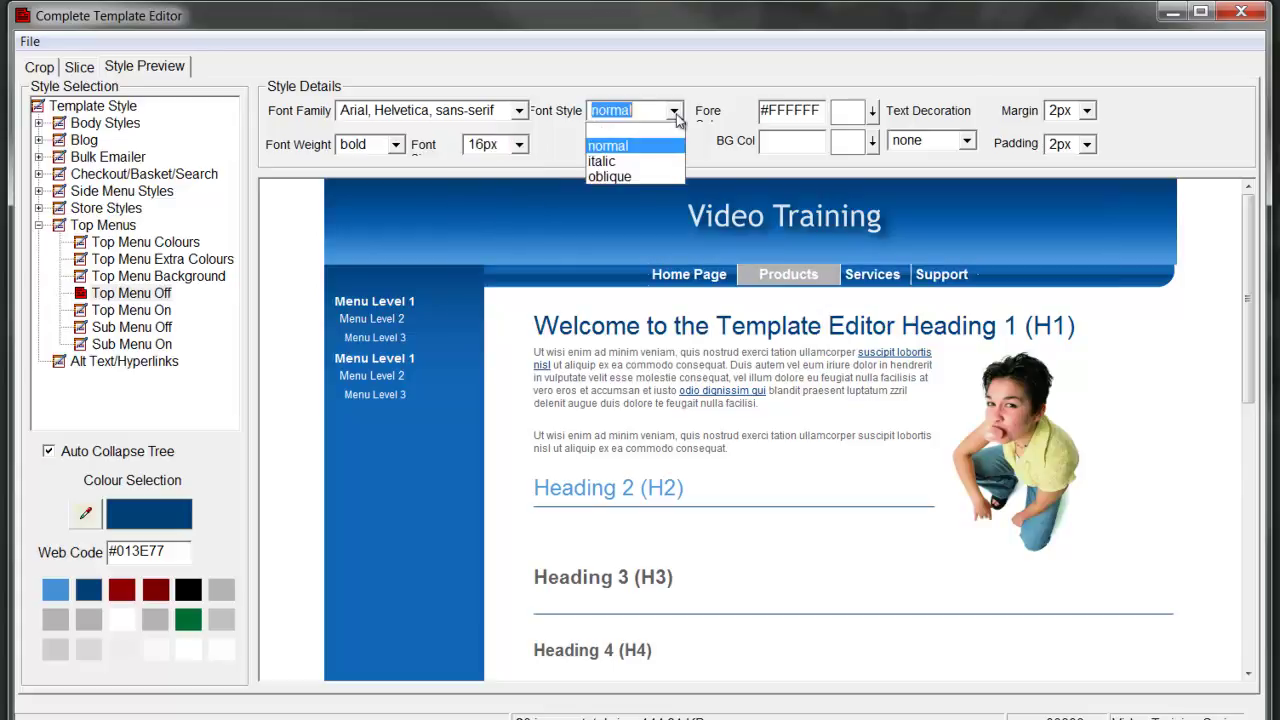
left_click(626, 162)
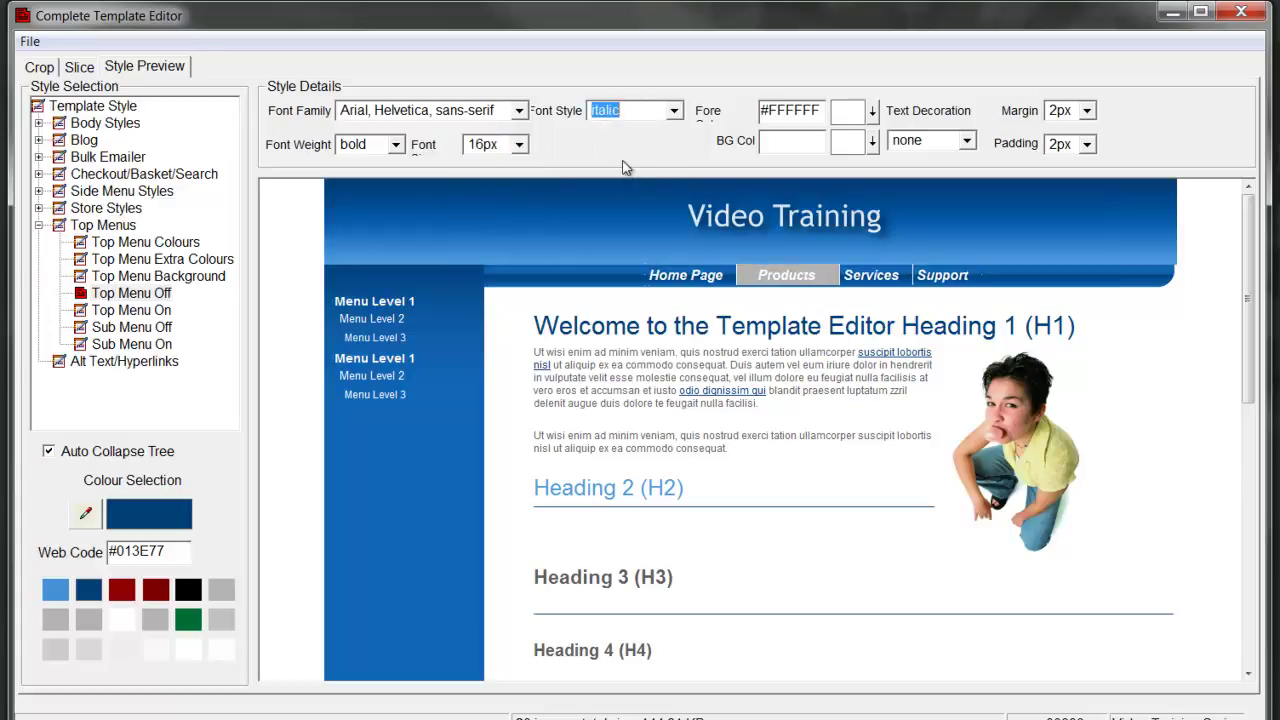
left_click(683, 114)
left_click(615, 178)
left_click(675, 111)
left_click(633, 147)
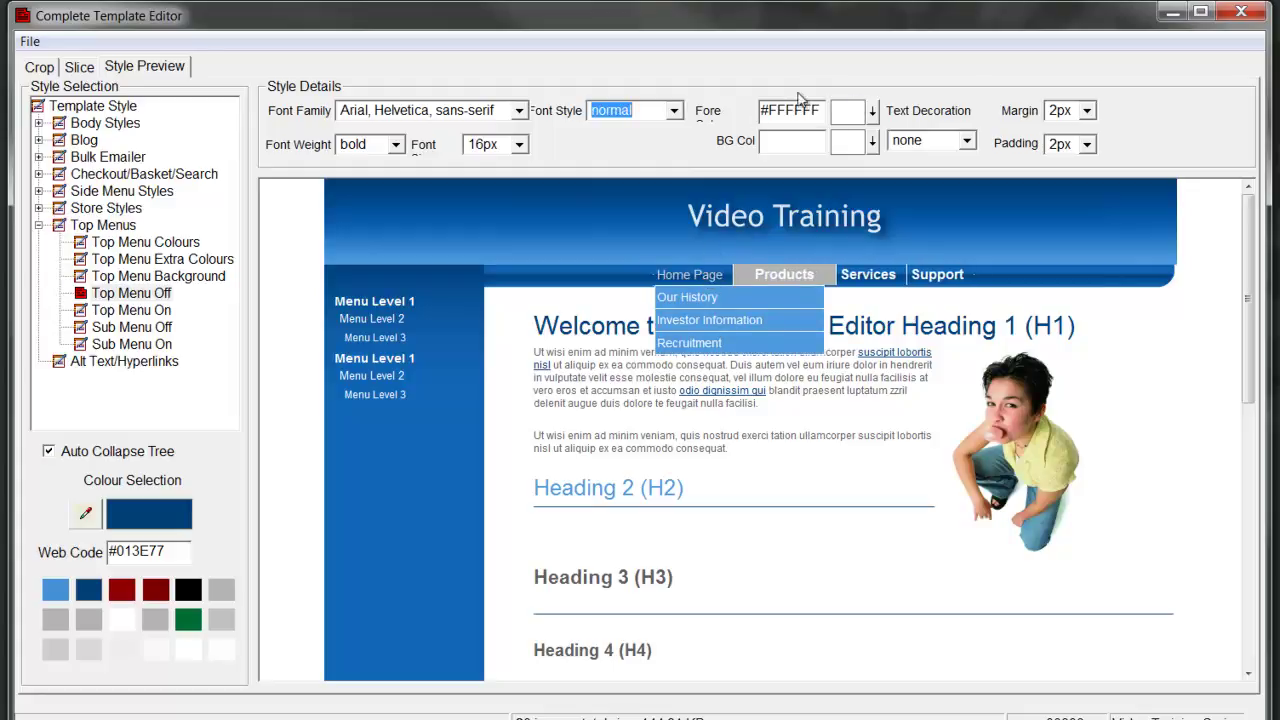
Set the Top Menu Off text colour to grey #B2B2B2 and check it on the previewed Home Page entry.
left_click(872, 112)
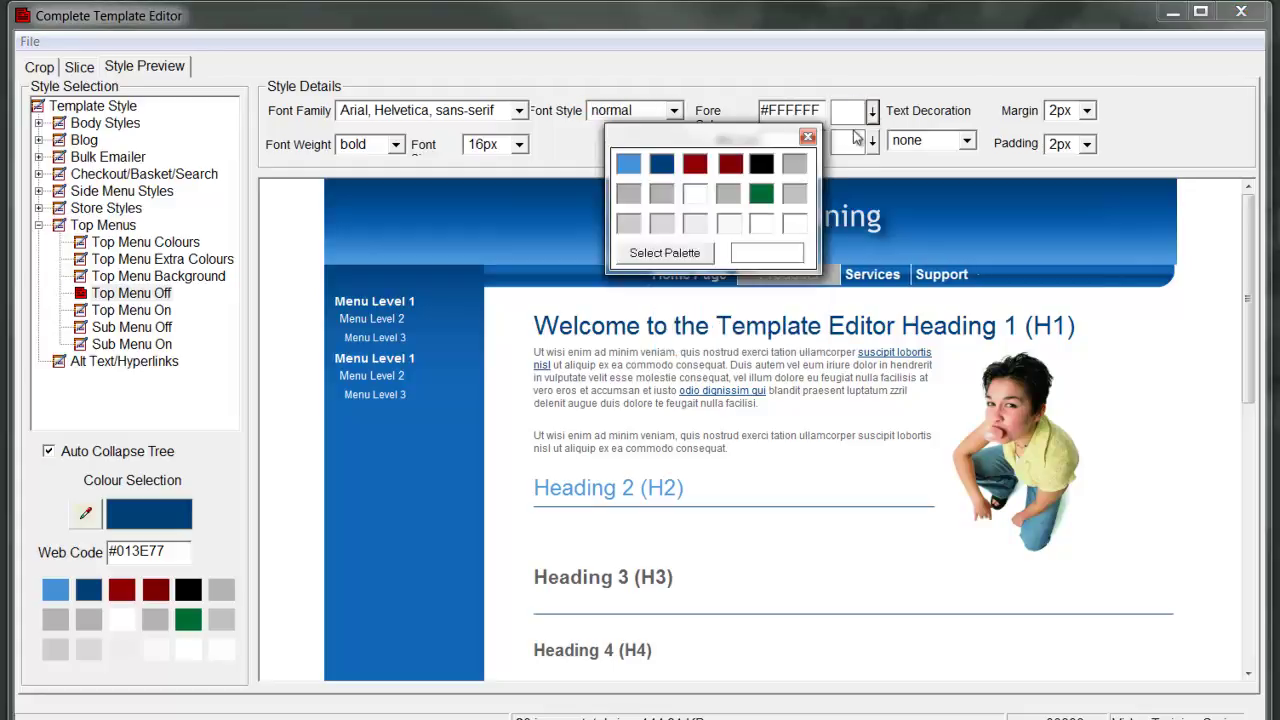
left_click(795, 166)
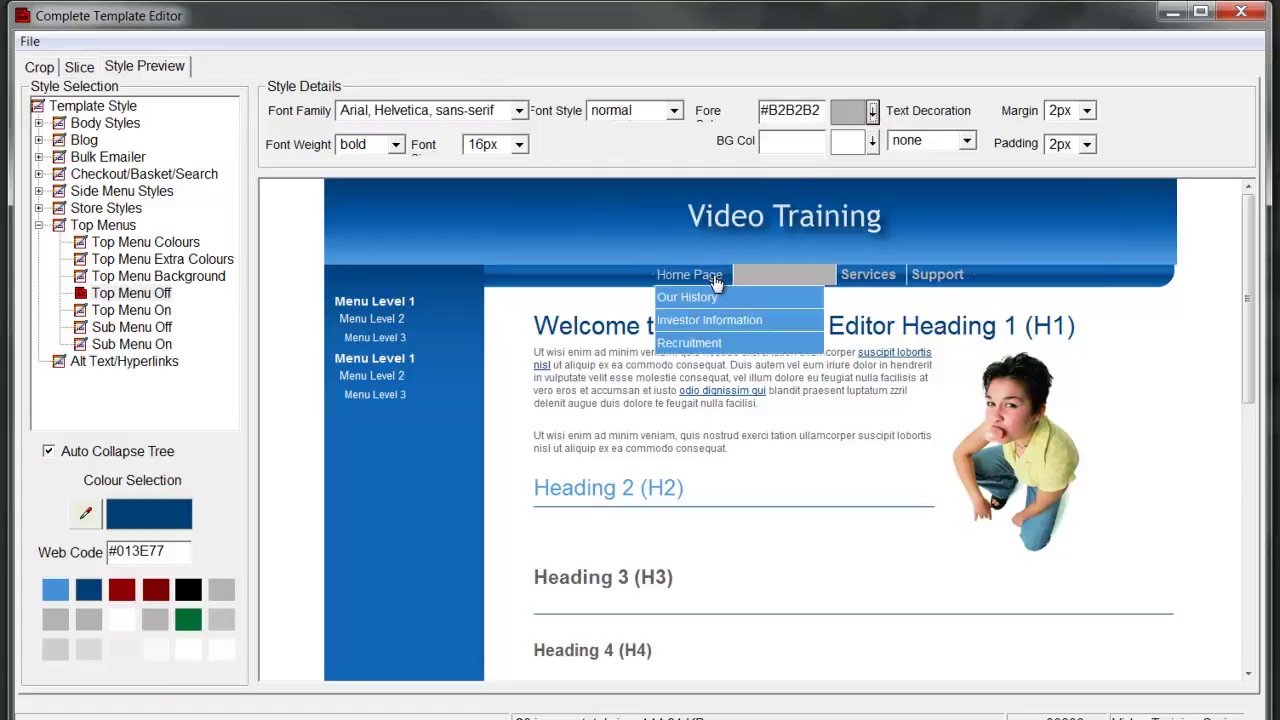
Try dark red #800000 as the Top Menu Off text background colour and clear that colour again.
left_click(872, 142)
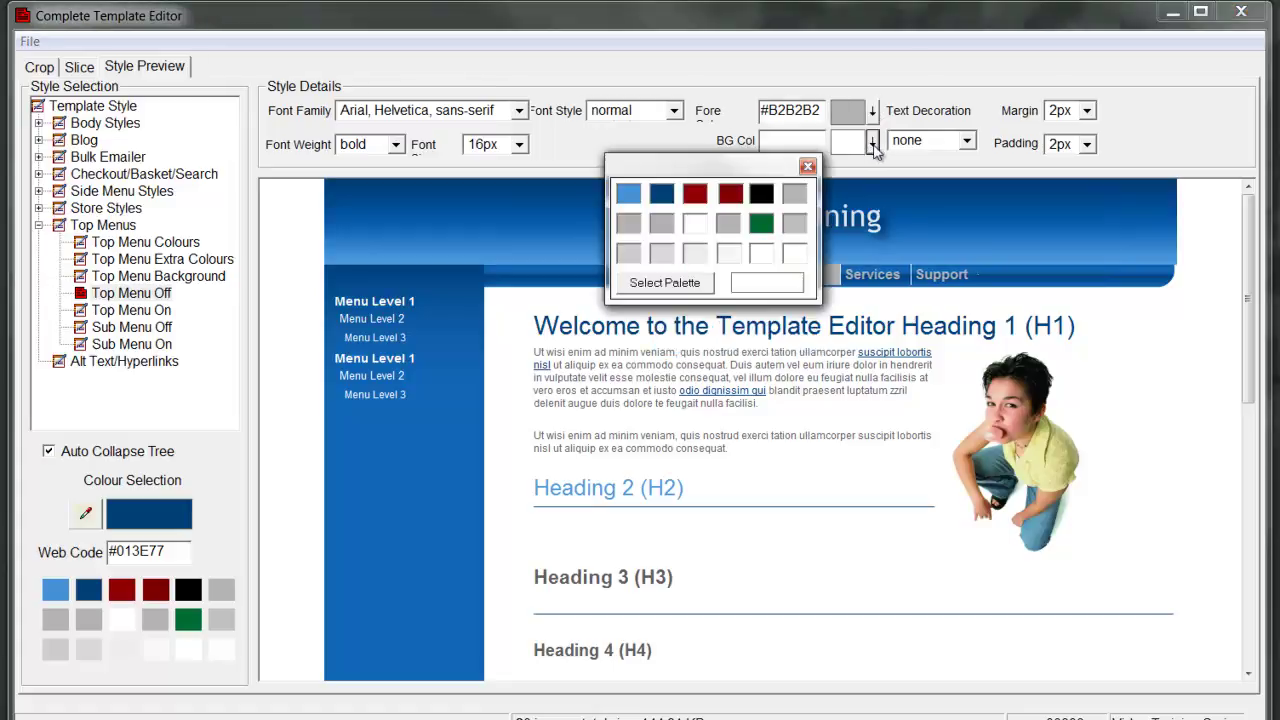
left_click(735, 204)
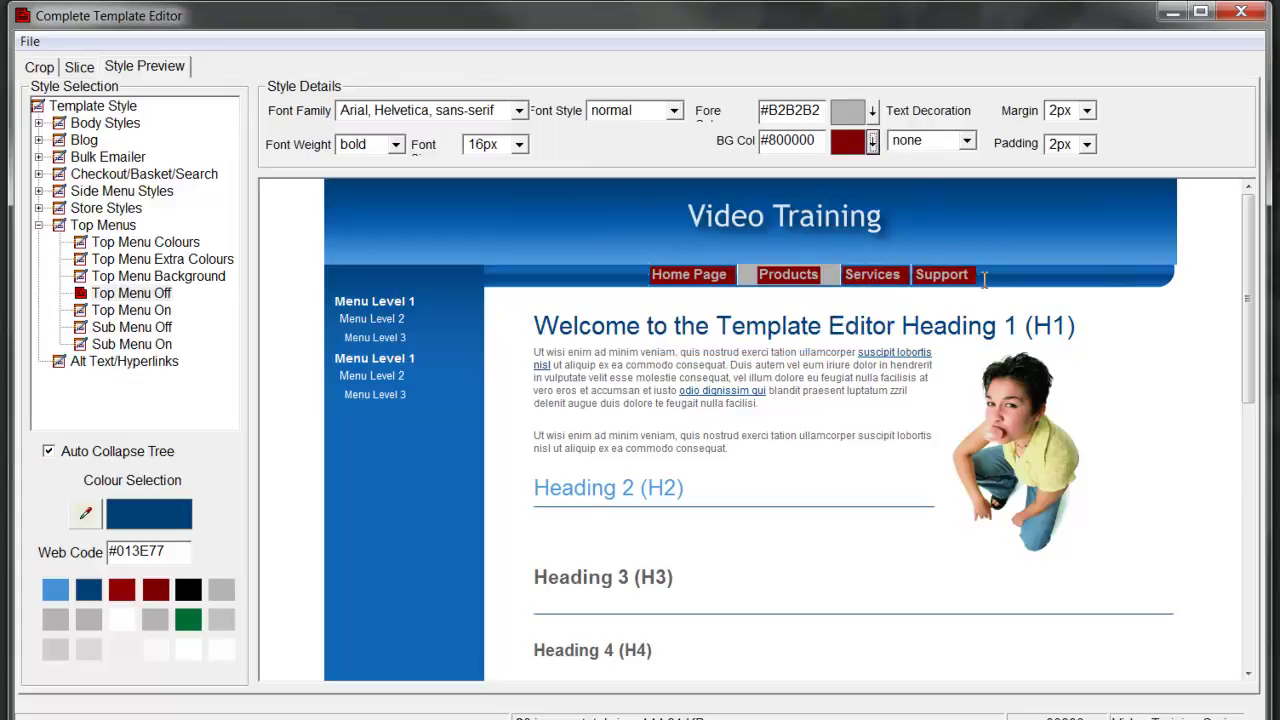
mouse_move(930, 283)
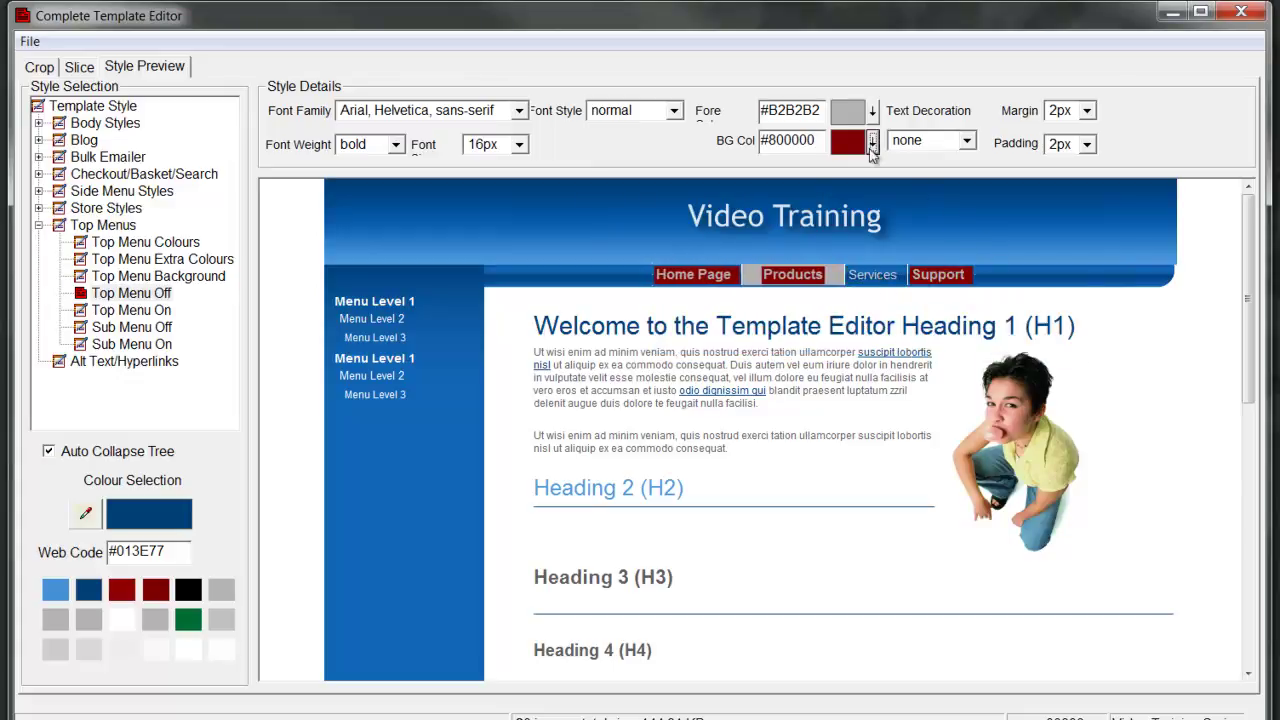
left_click(872, 141)
left_click(808, 166)
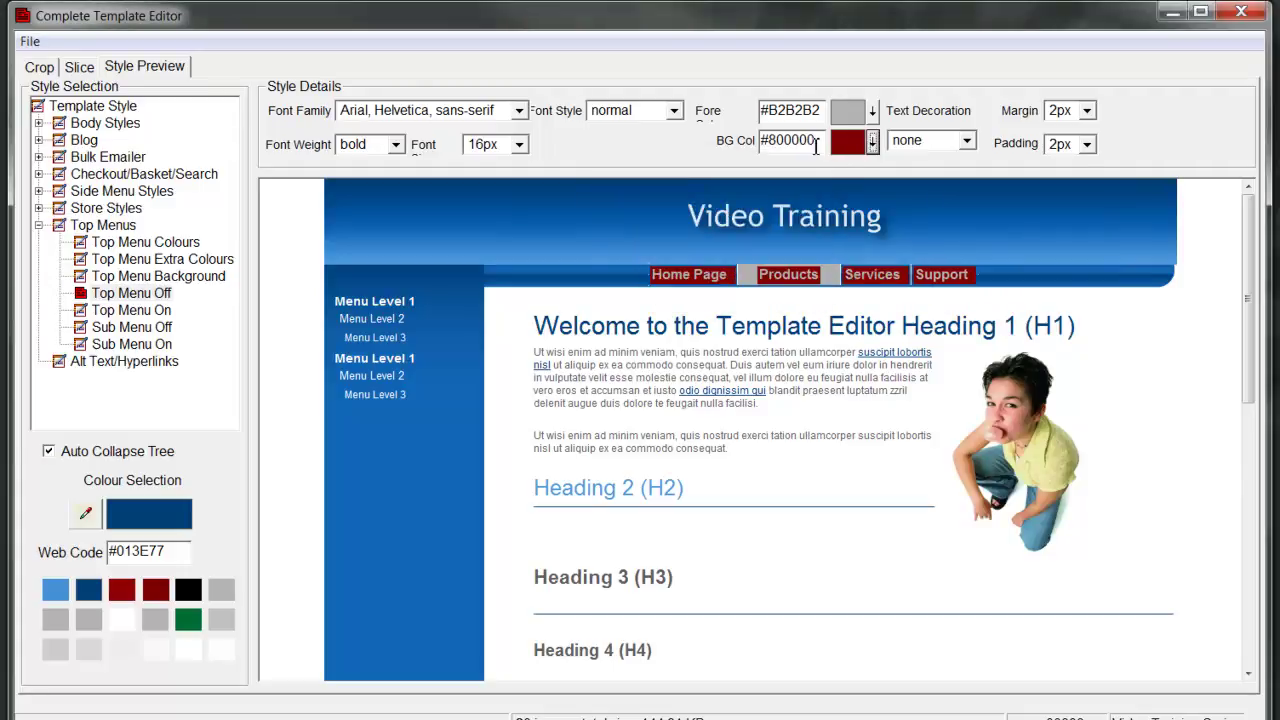
key("Delete")
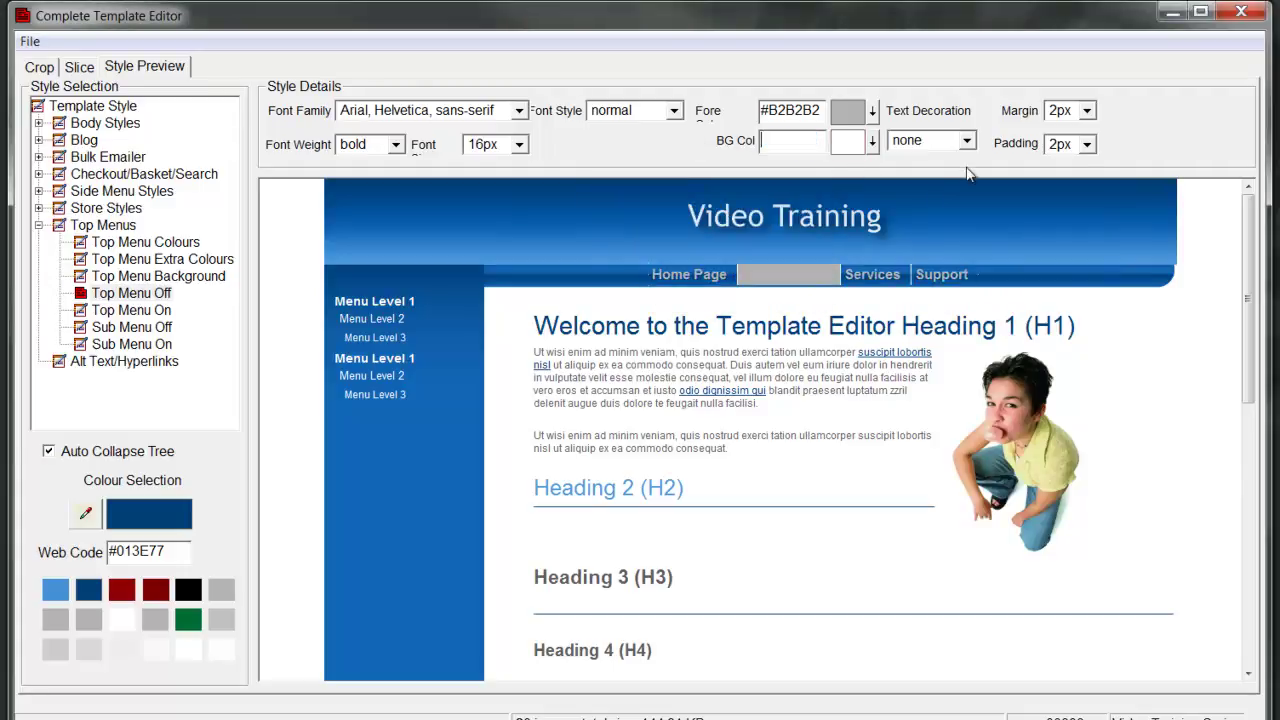
Try the underline text decoration for Top Menu Off and return it to none.
left_click(967, 142)
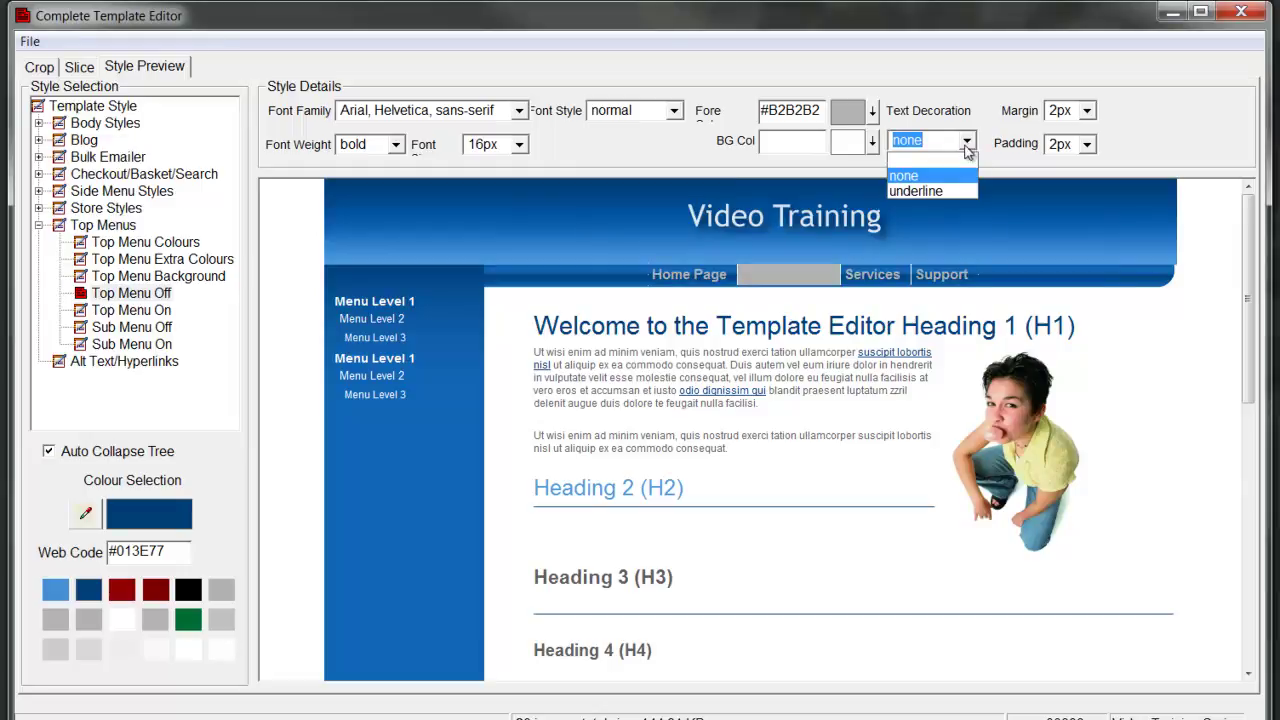
left_click(937, 191)
left_click(967, 142)
left_click(925, 174)
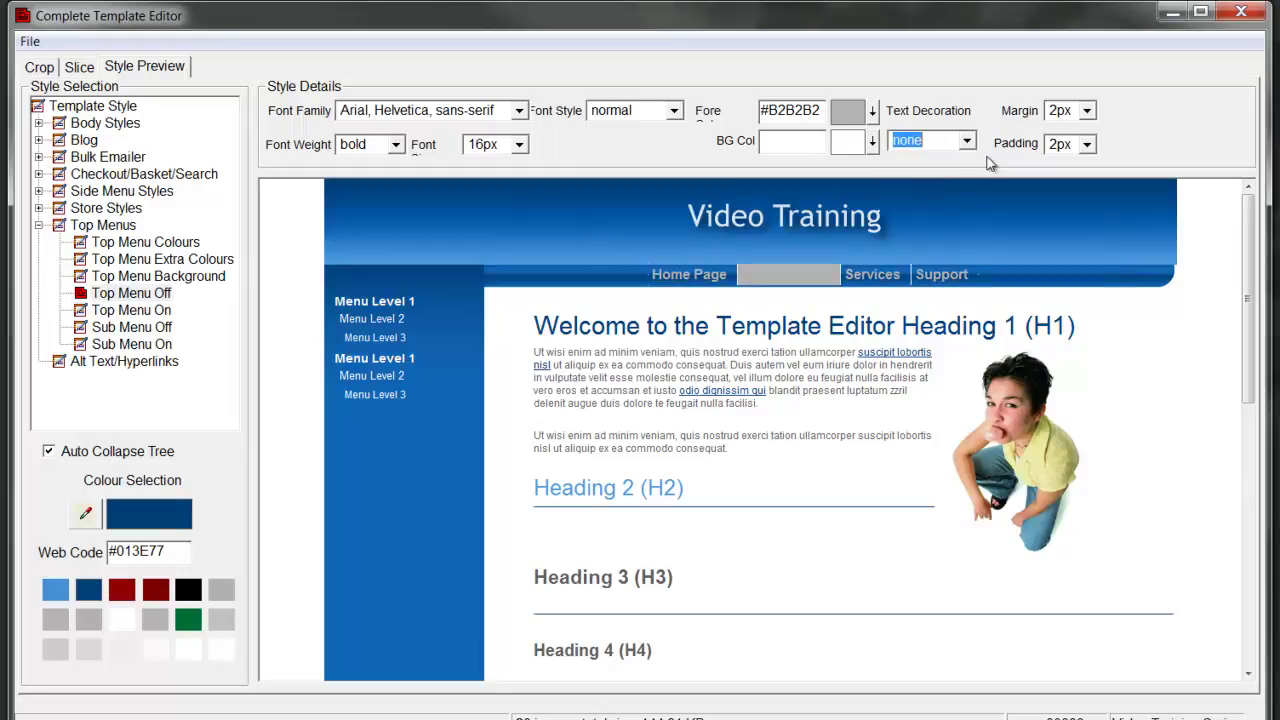
Try a 9px margin and 9px padding for Top Menu Off and check the menu spacing in the preview.
left_click(1087, 111)
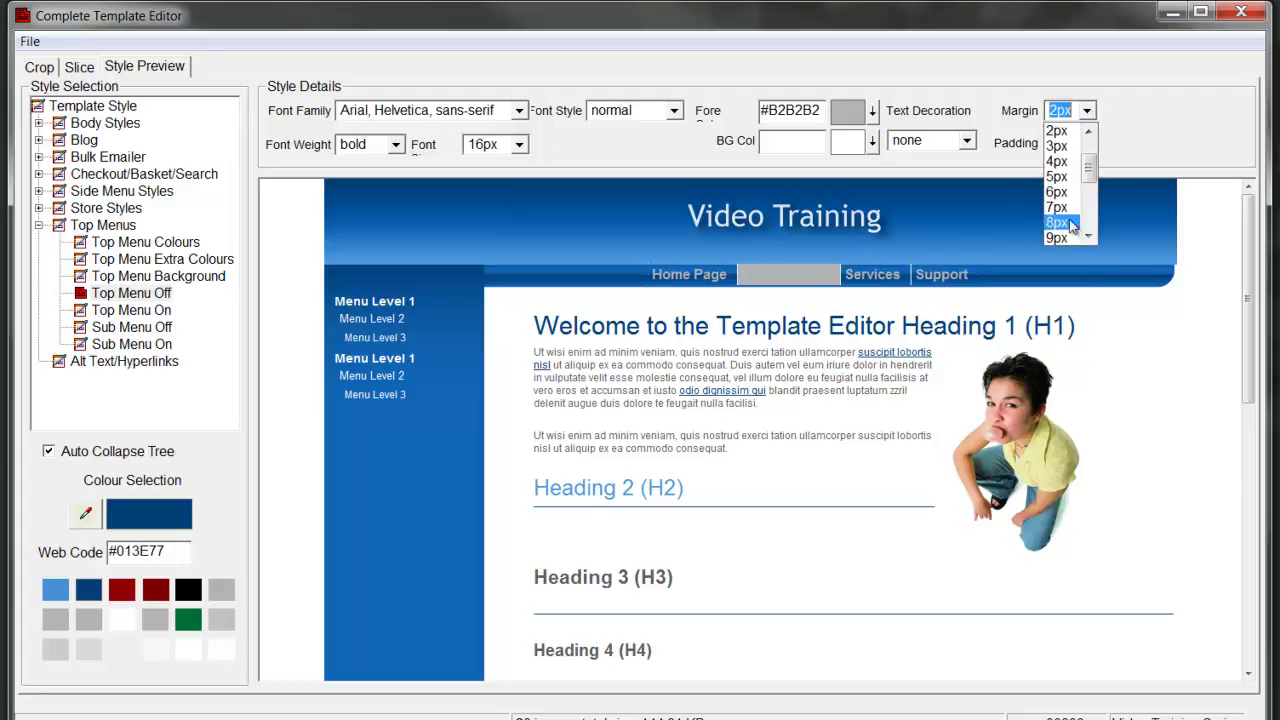
left_click(1063, 237)
left_click(1087, 144)
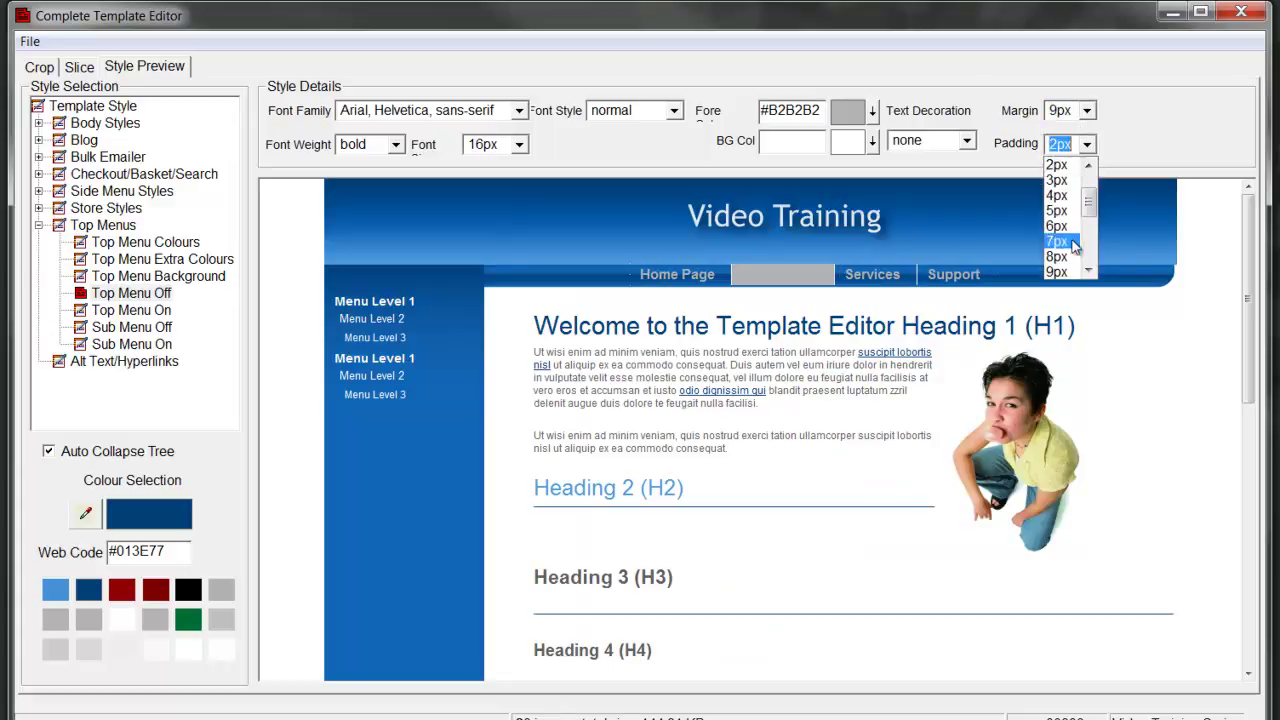
left_click(1062, 269)
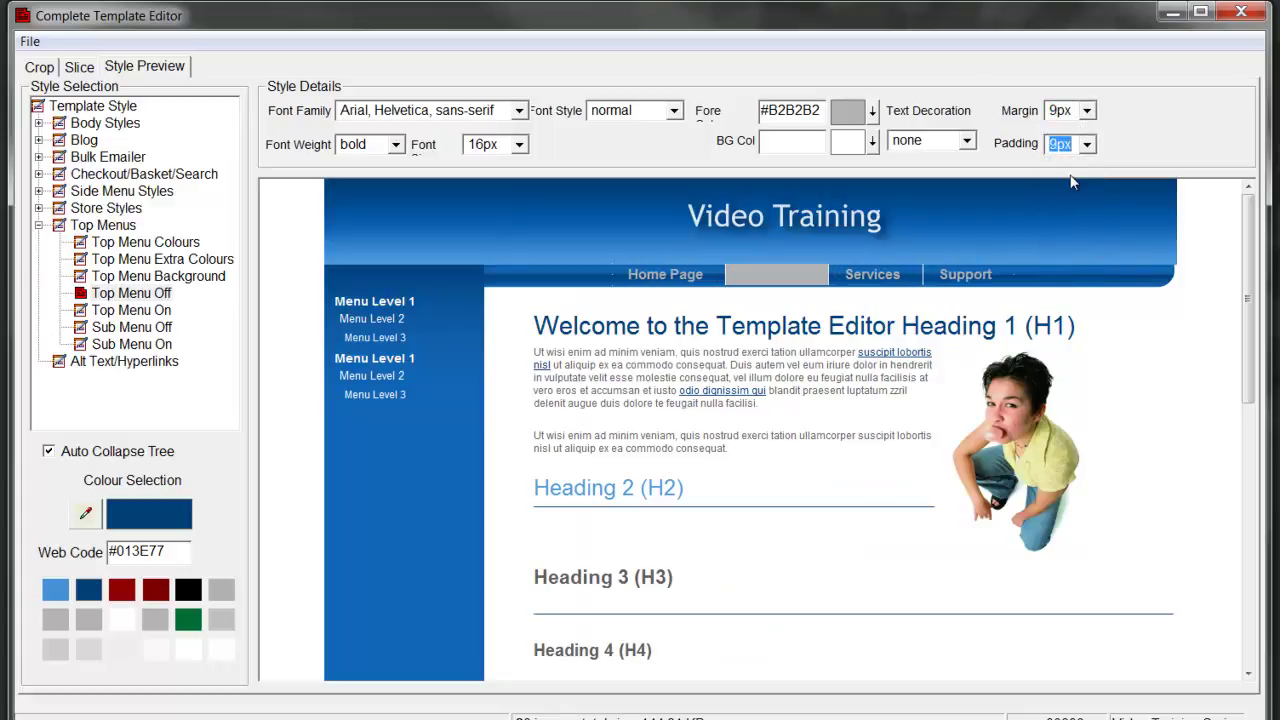
mouse_move(936, 278)
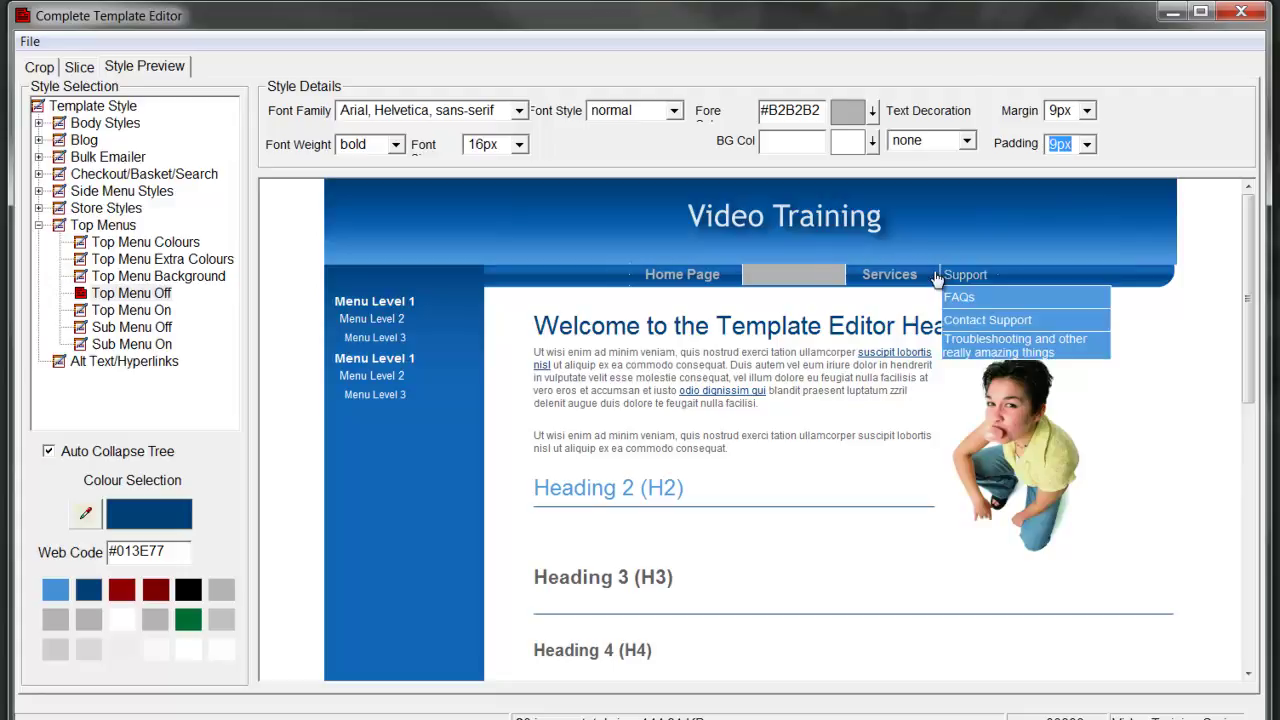
Set both the margin and the padding of the Top Menu Off style back to 2px.
left_click(1087, 110)
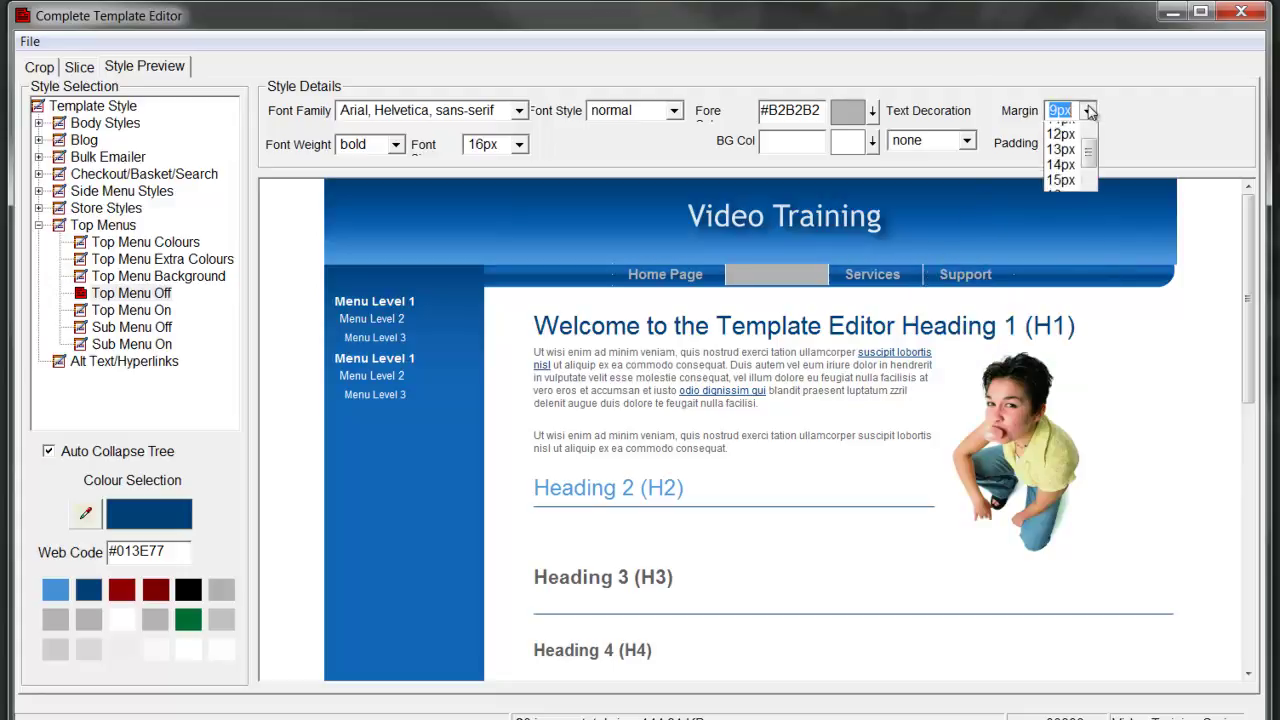
left_click(1090, 134)
scroll(1090, 134, "up", 6)
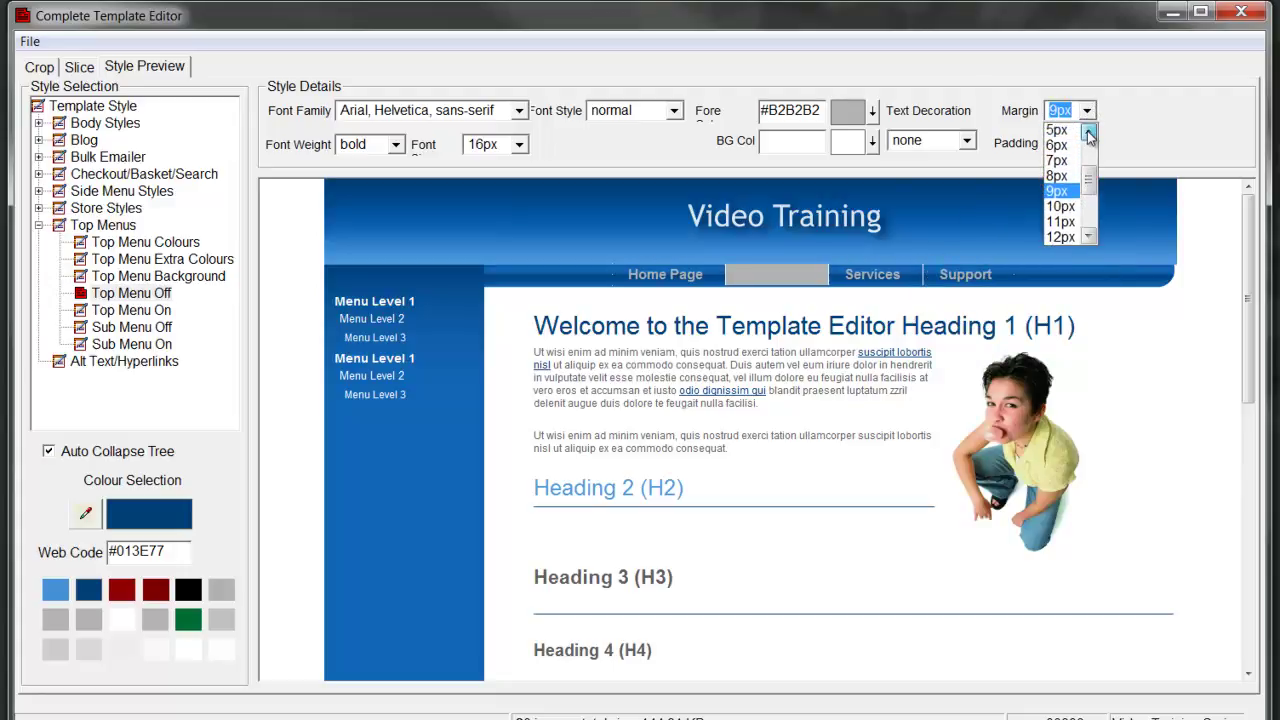
left_click(1073, 137)
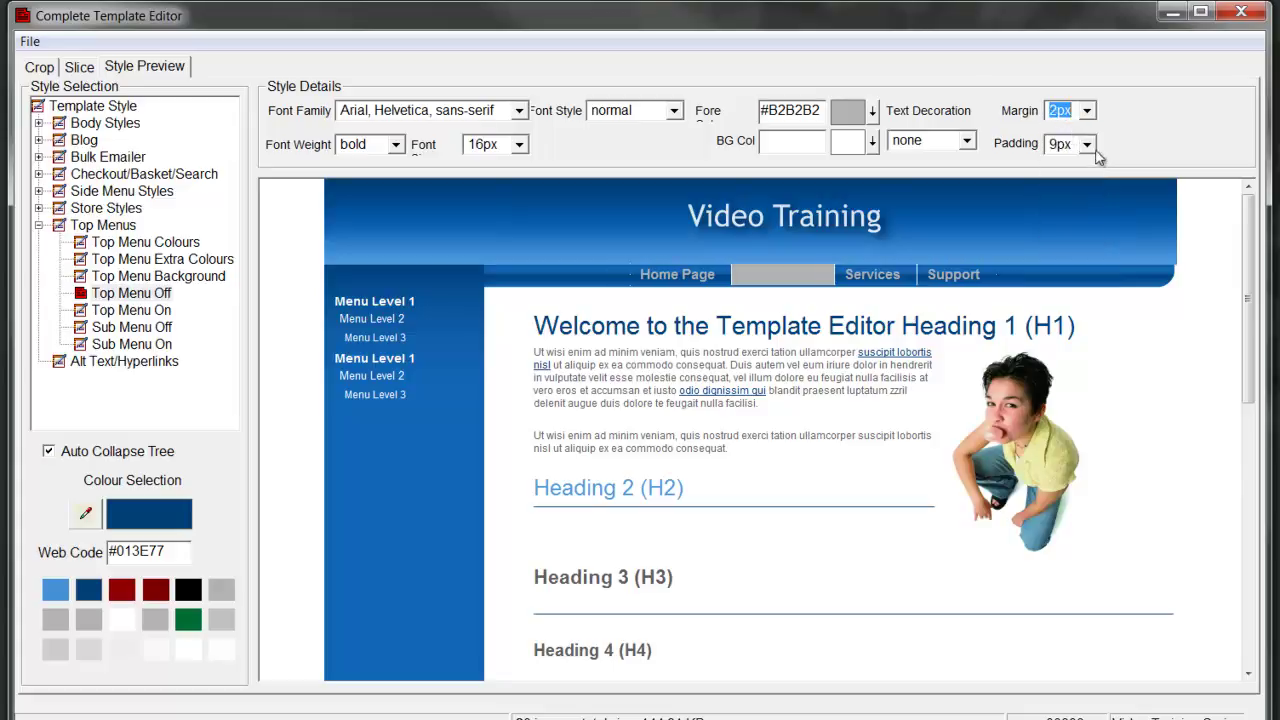
left_click(1087, 144)
scroll(1094, 168, "up", 6)
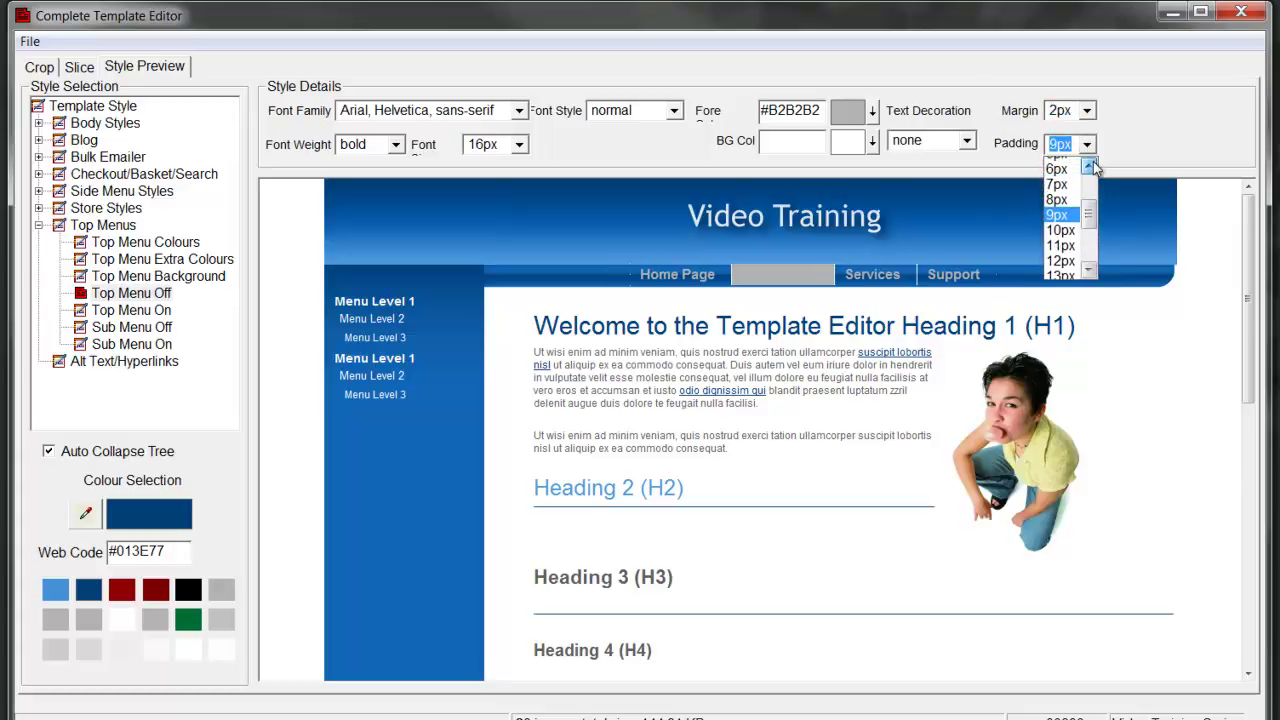
scroll(1094, 168, "up", 1)
left_click(1058, 167)
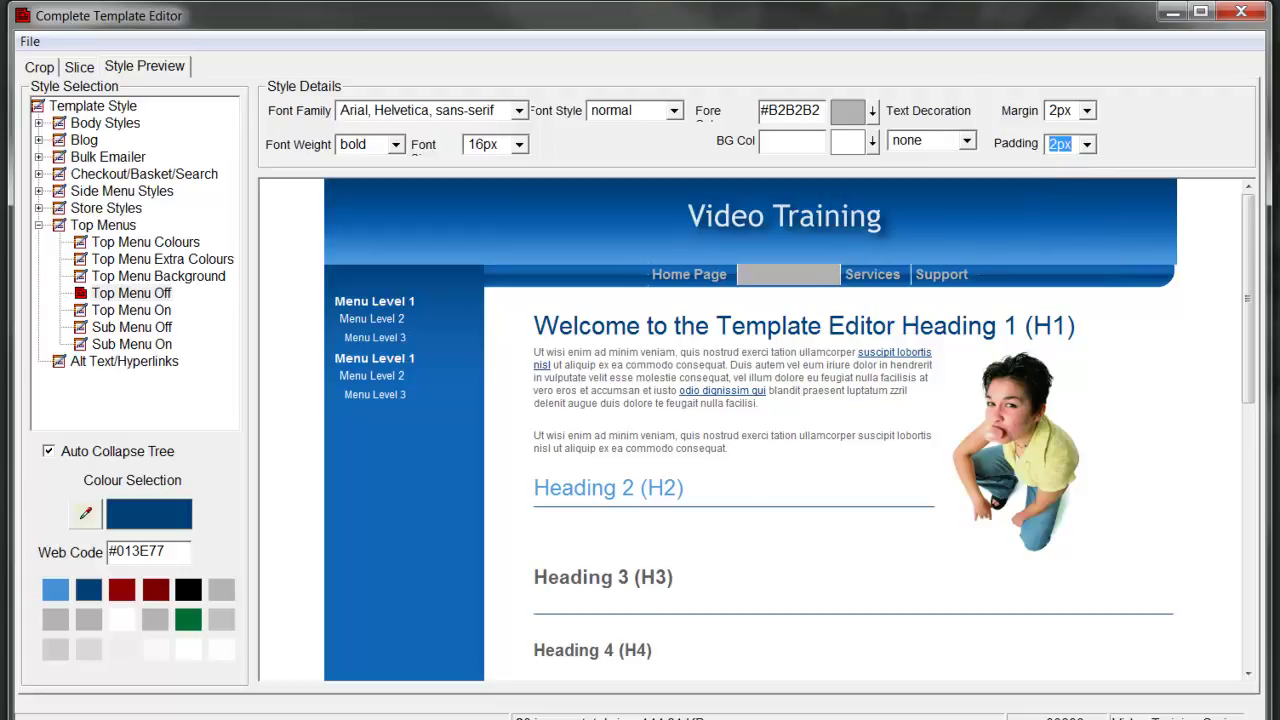
Open the Top Menu On text style and preview the highlighted text on the Home Page and Products entries.
left_click(131, 310)
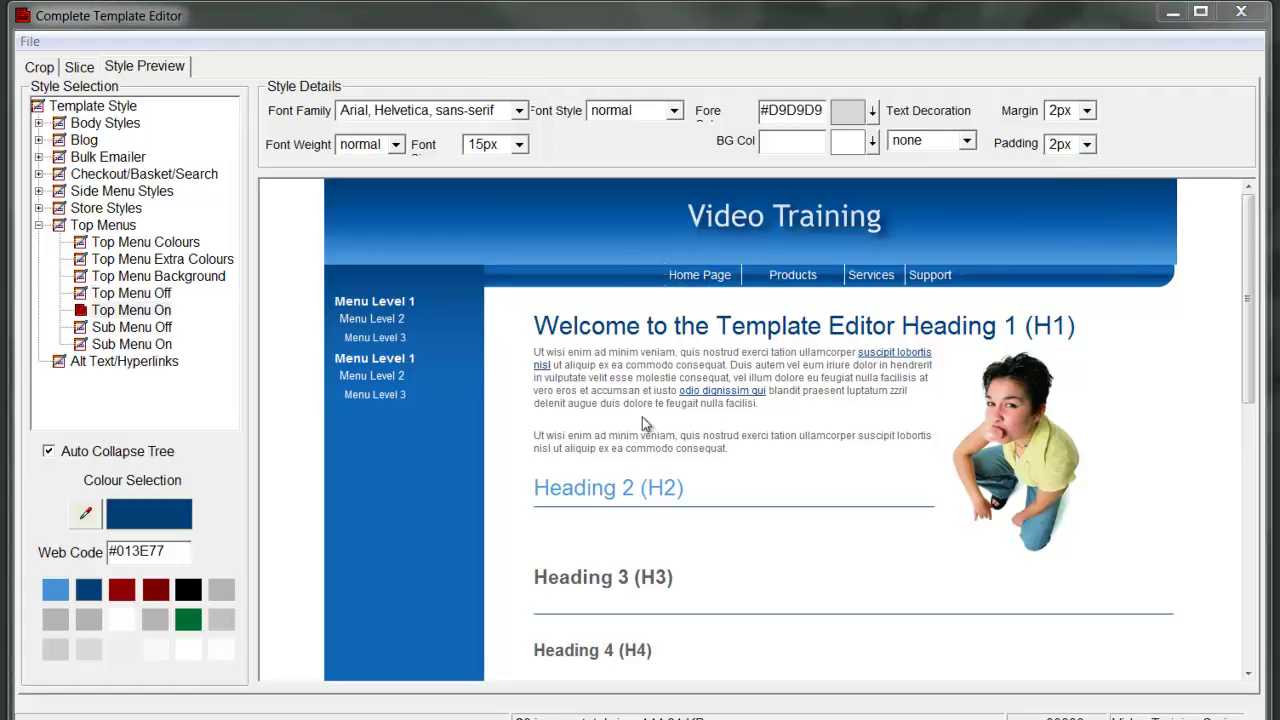
left_click(160, 316)
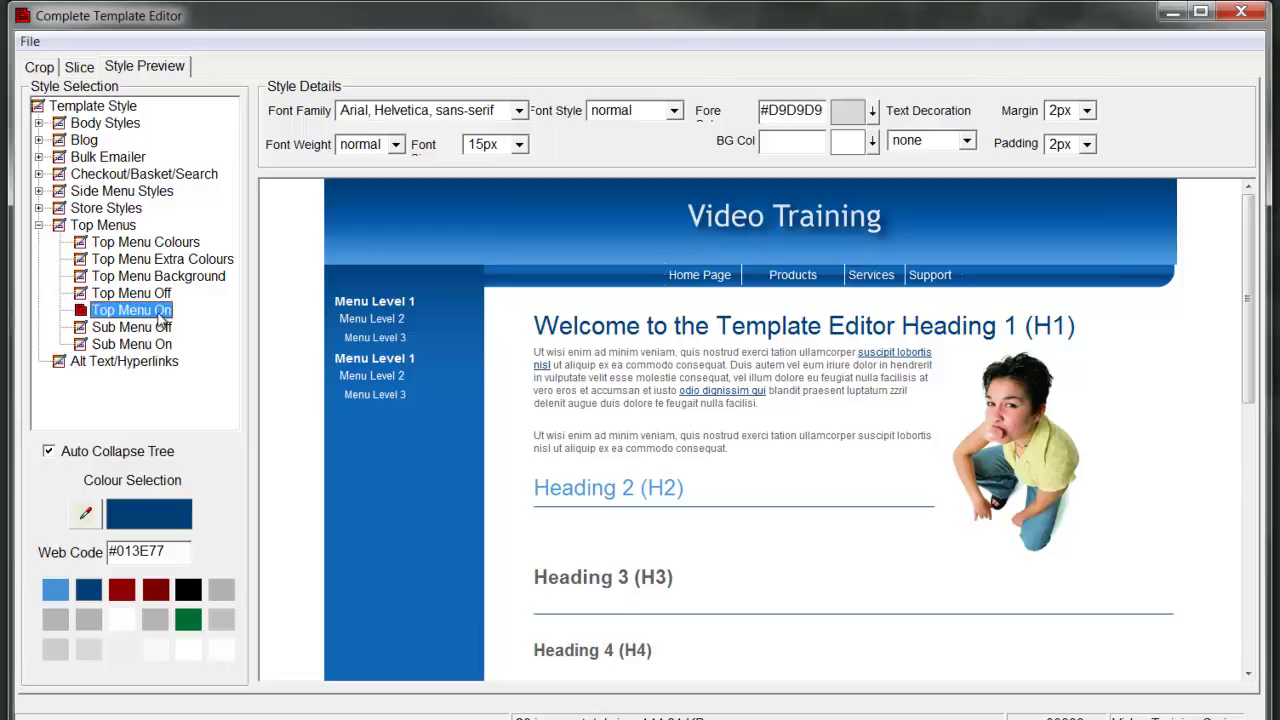
mouse_move(695, 279)
mouse_move(829, 274)
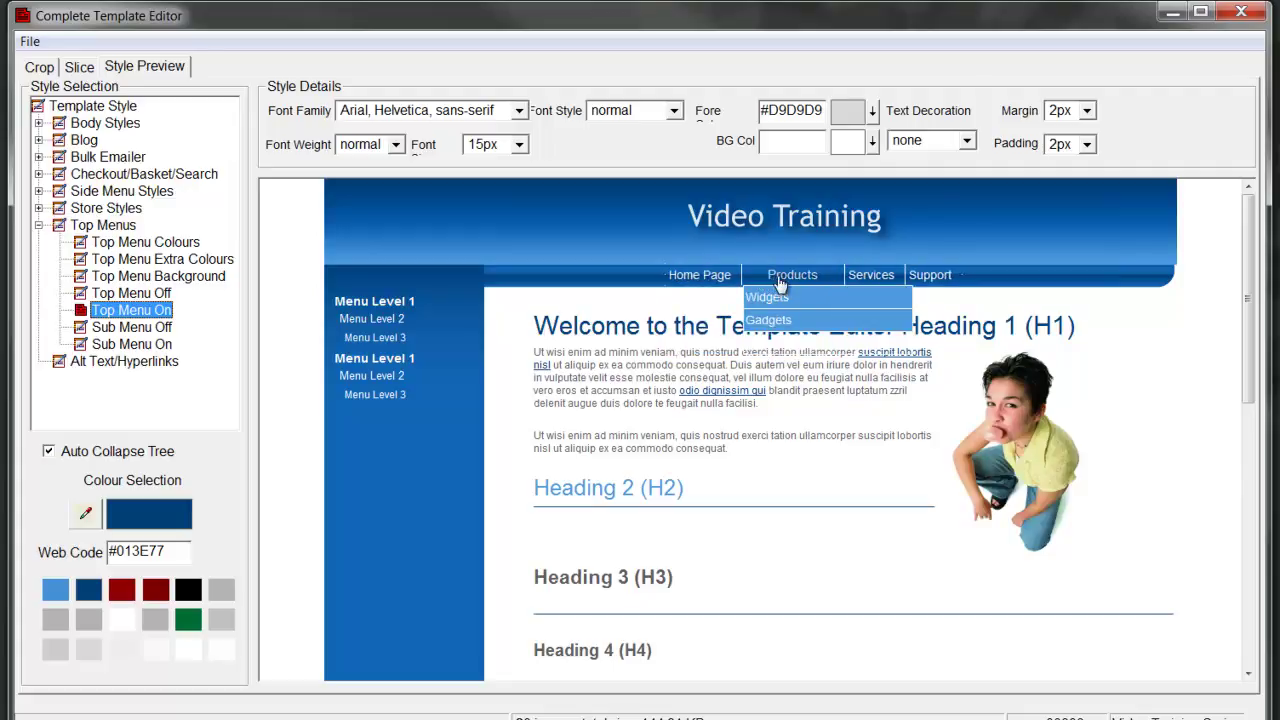
mouse_move(773, 284)
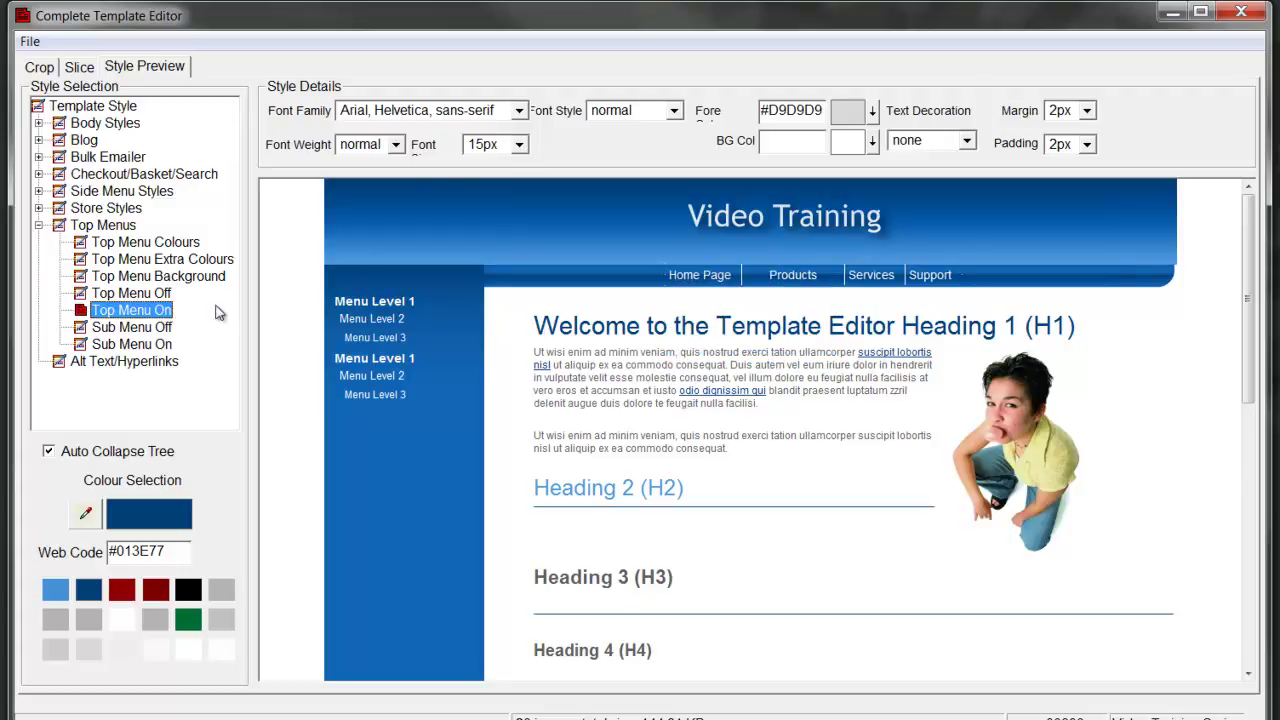
Check the Top Menu Off font size and set the Top Menu On font size to 14px.
left_click(166, 296)
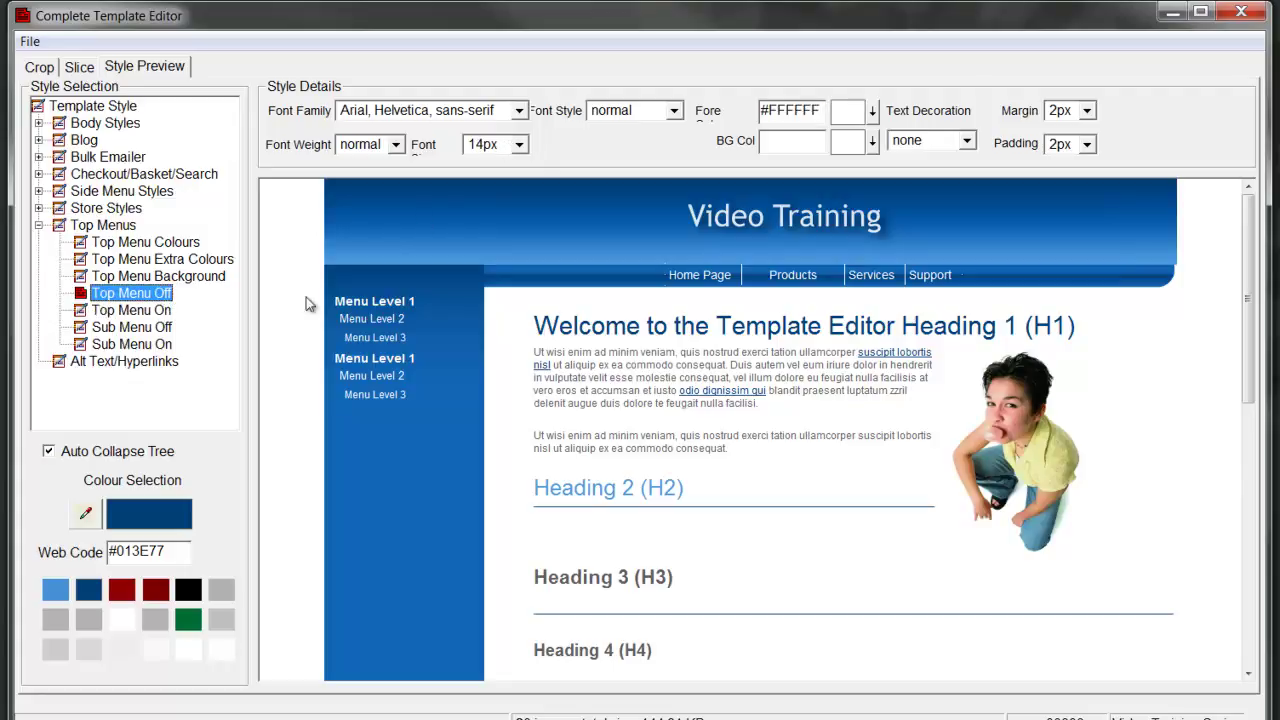
left_click(152, 313)
left_click(519, 145)
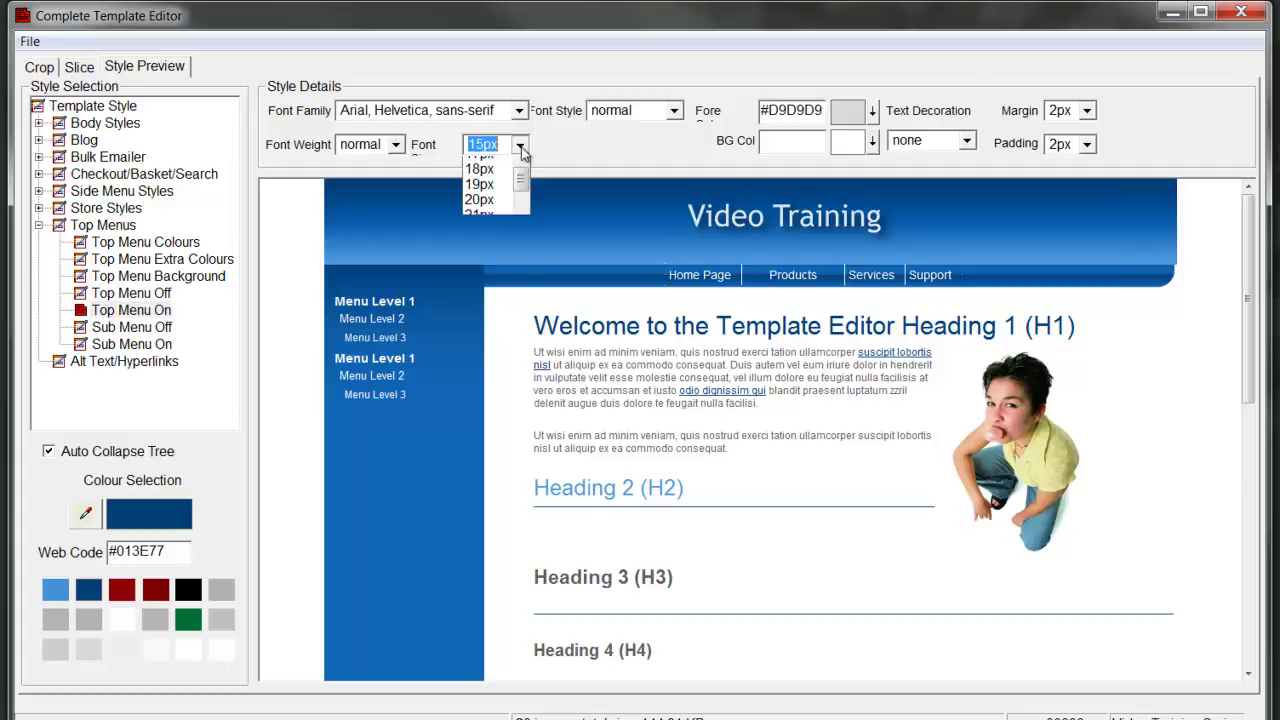
left_click(519, 167)
left_click(519, 167)
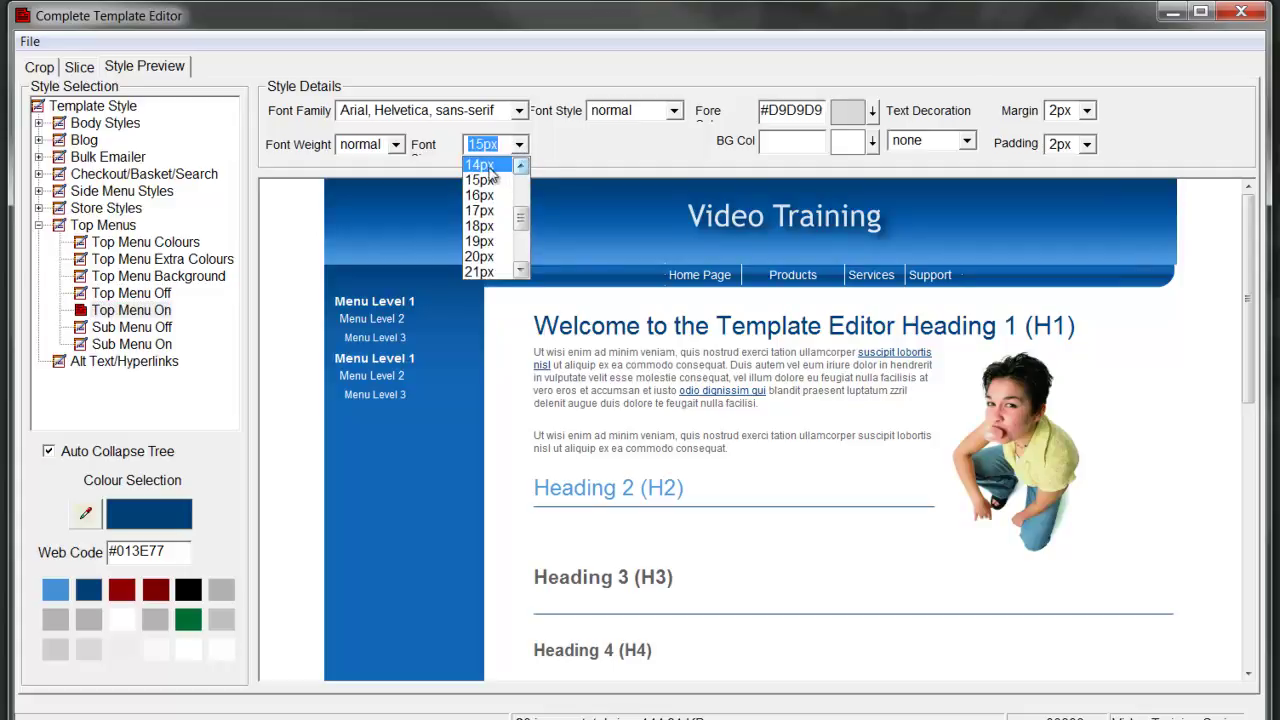
left_click(485, 174)
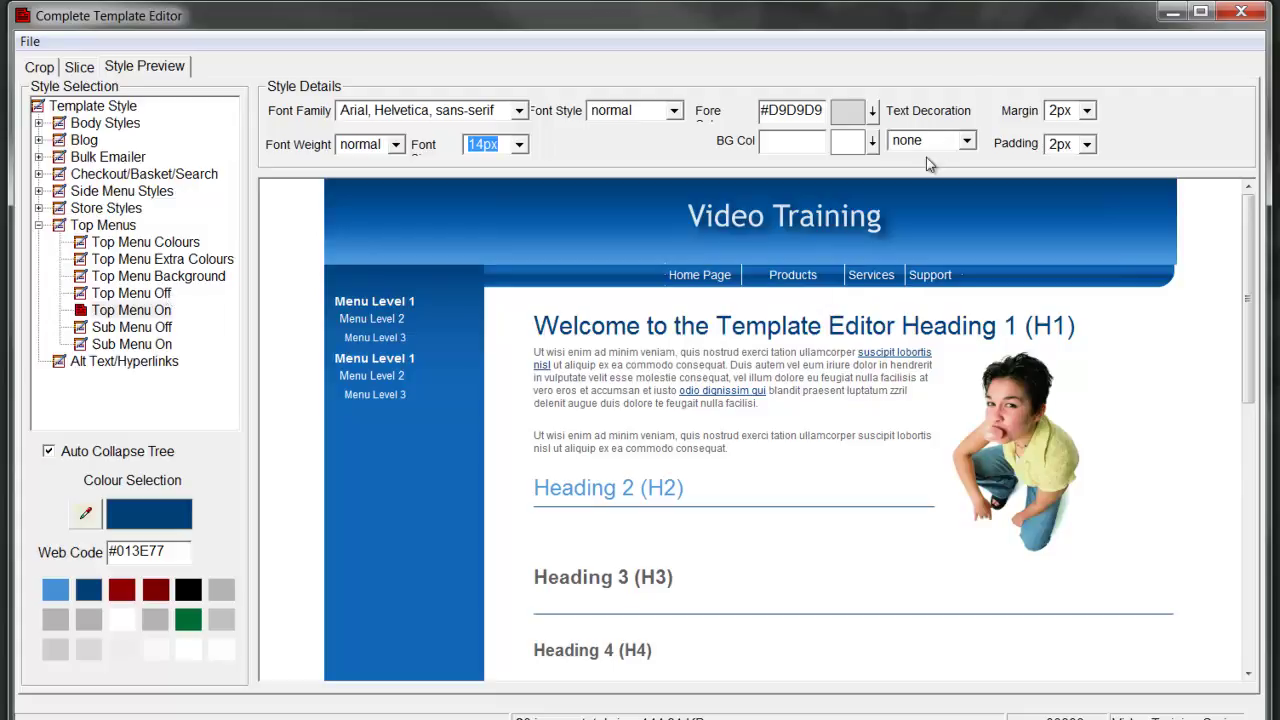
Compare the Top Menu Off and On text settings, and examine the Sub Menu Off and Sub Menu On styles.
left_click(157, 295)
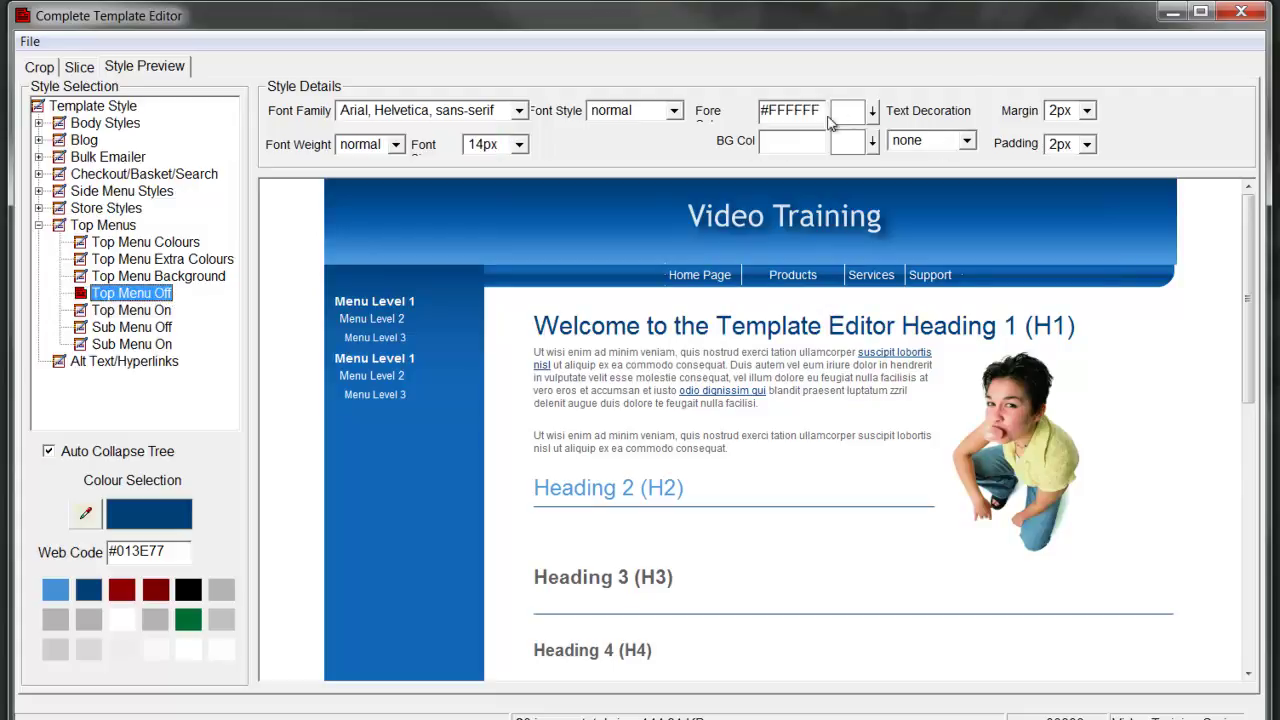
left_click(157, 311)
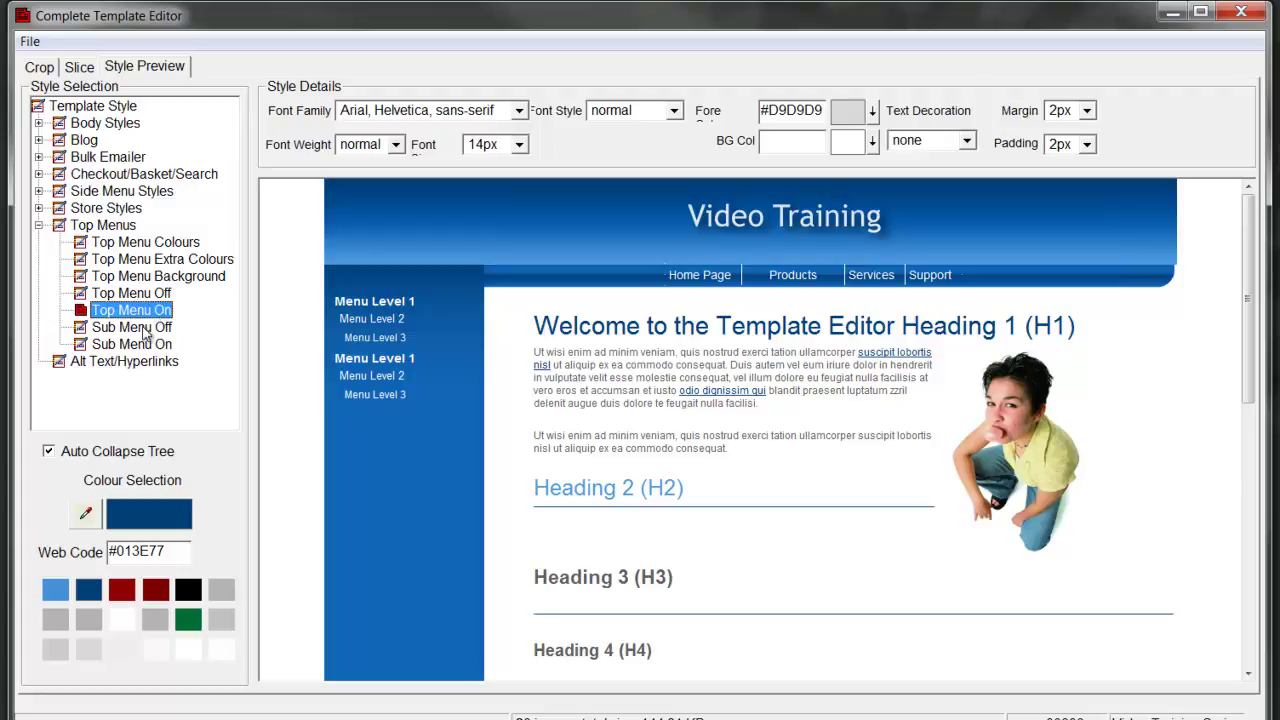
left_click(143, 330)
mouse_move(748, 277)
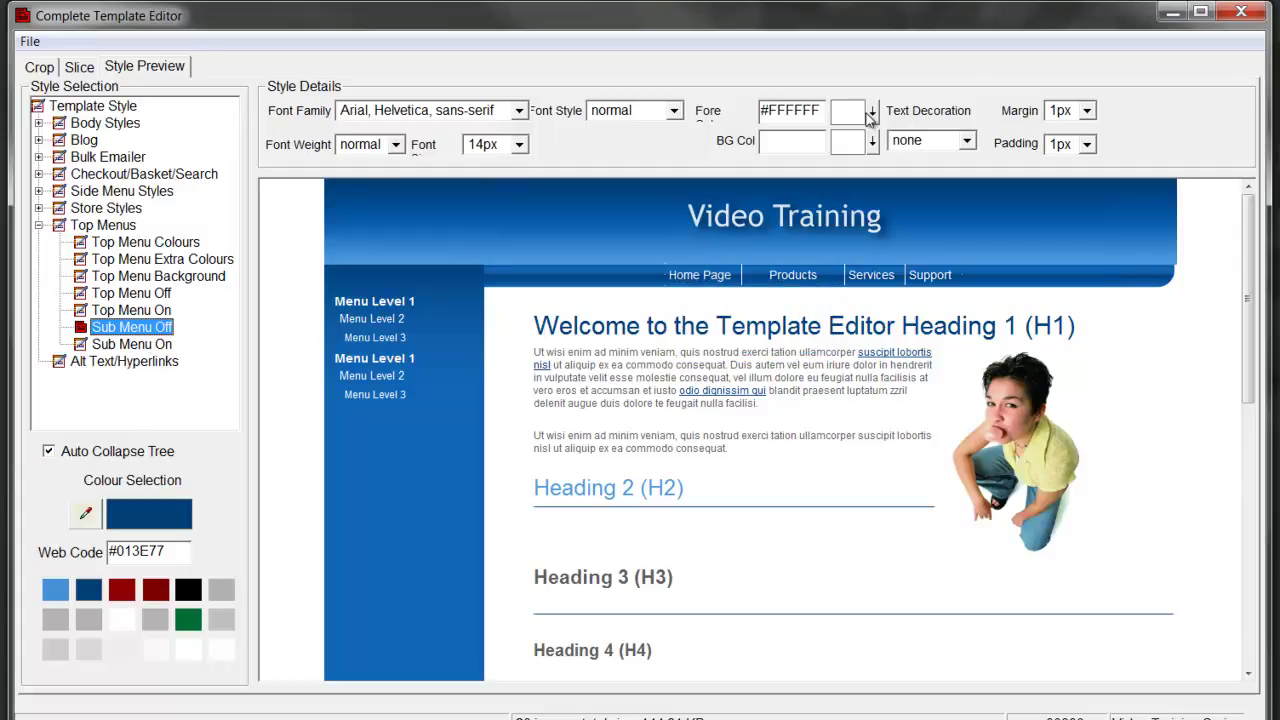
left_click(138, 344)
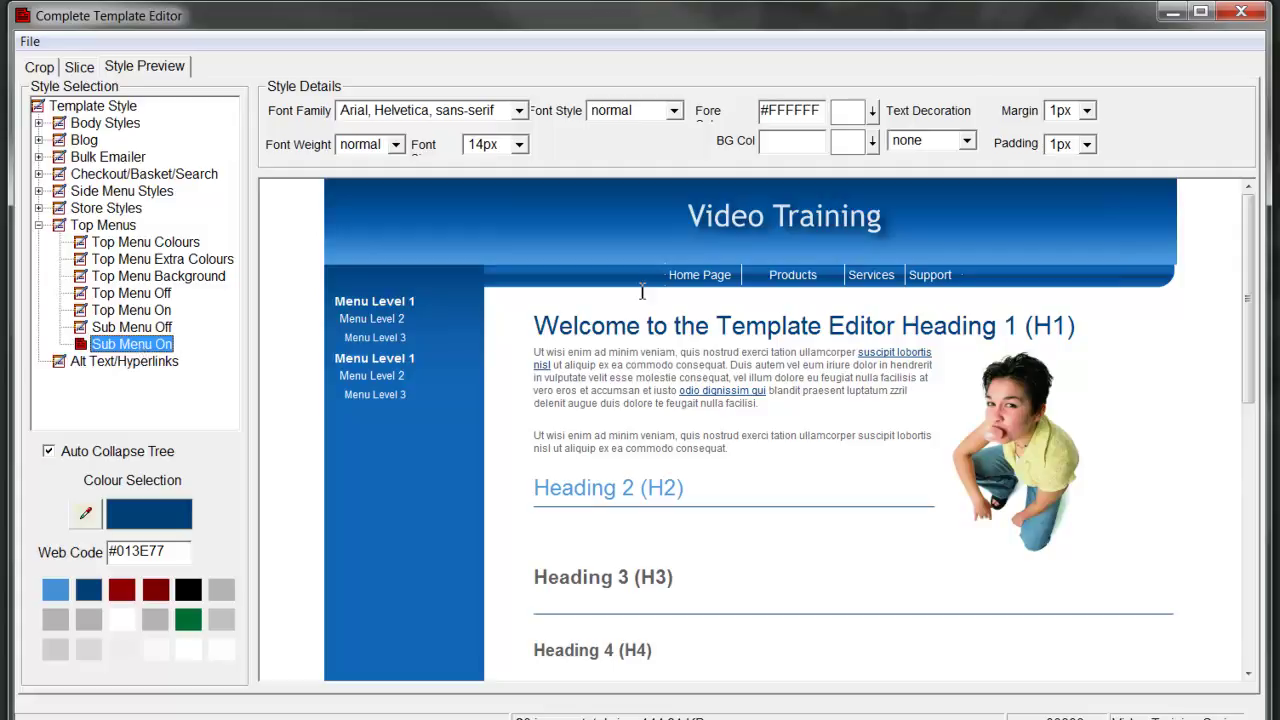
mouse_move(957, 268)
Bring up the file commands for the template.
left_click(30, 41)
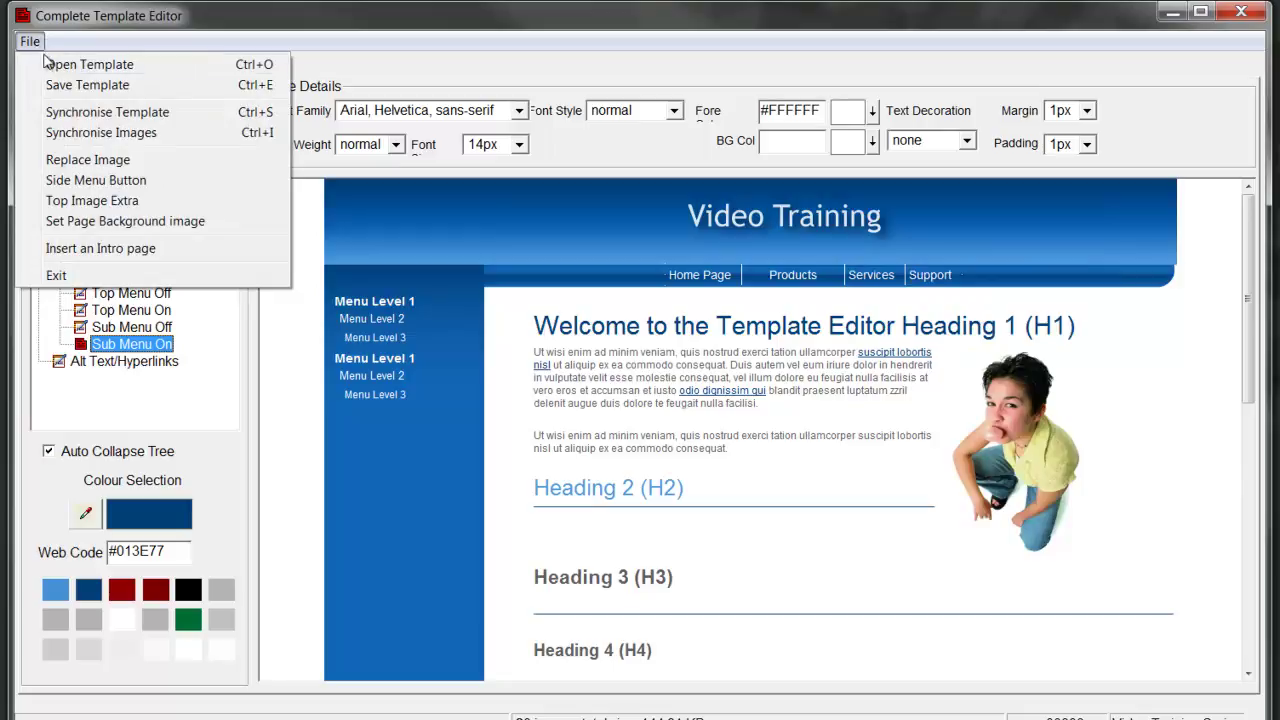